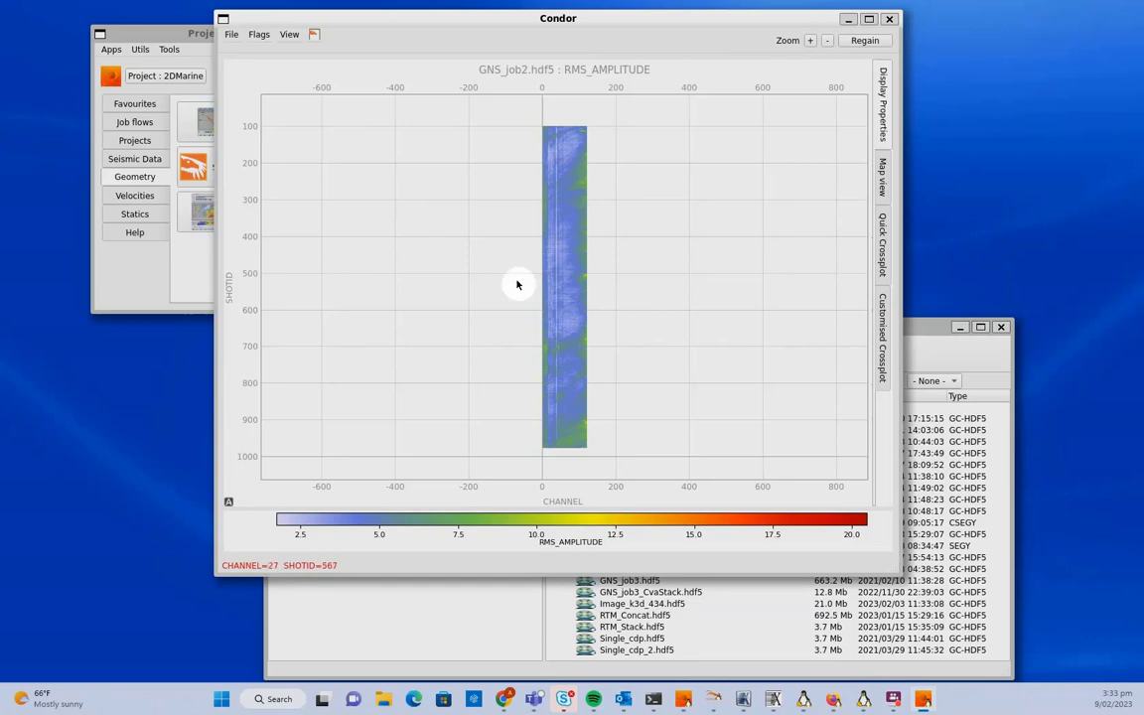
Set trace-kill picking on the RMS_AMPLITUDE plot to select individual traces.
scroll(556, 297, up, 5)
scroll(556, 297, up, 2)
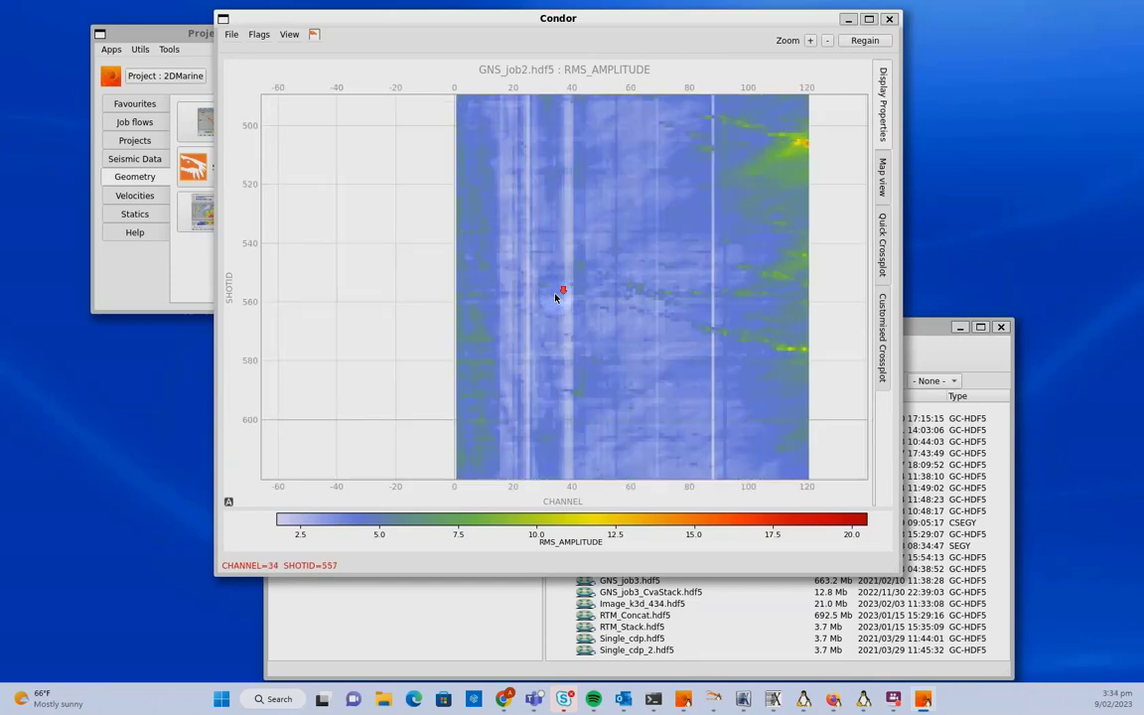
scroll(556, 297, down, 6)
scroll(558, 297, up, 5)
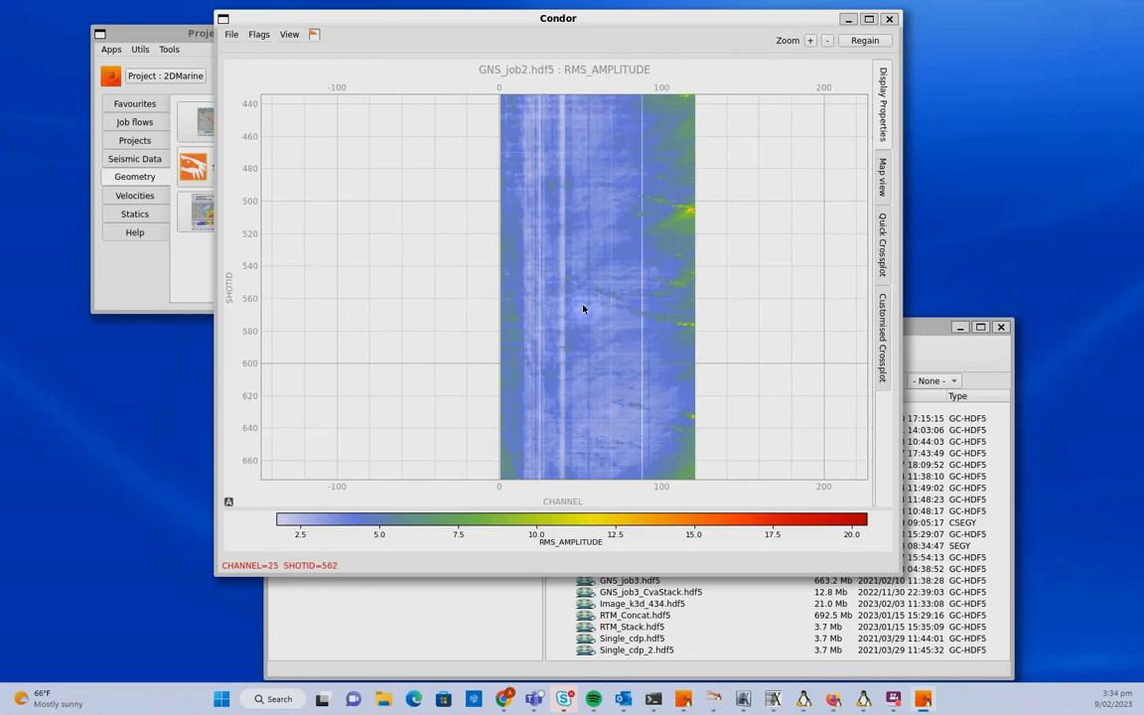
click(364, 108)
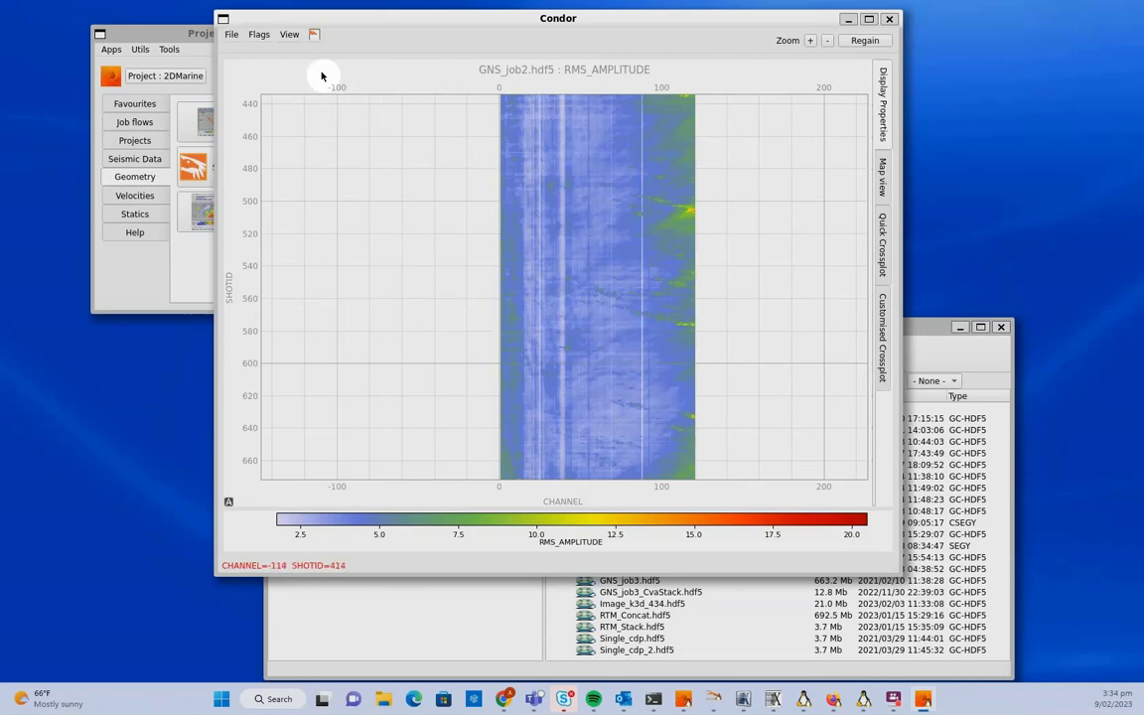
click(259, 36)
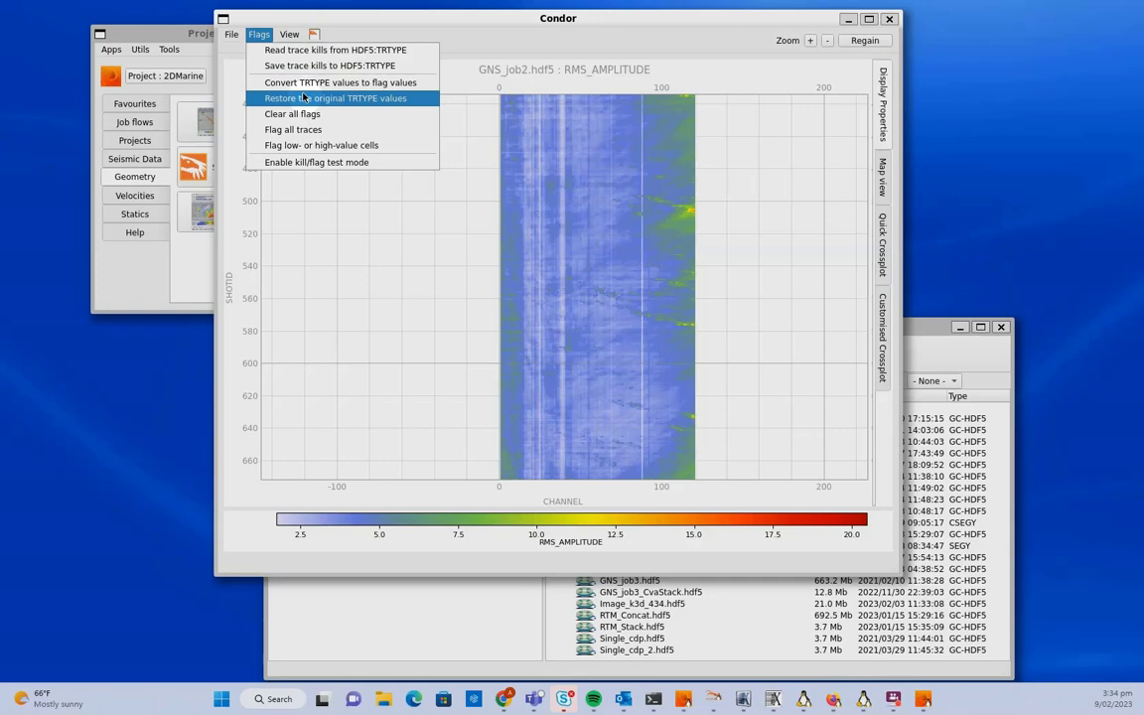
click(352, 165)
right_click(593, 275)
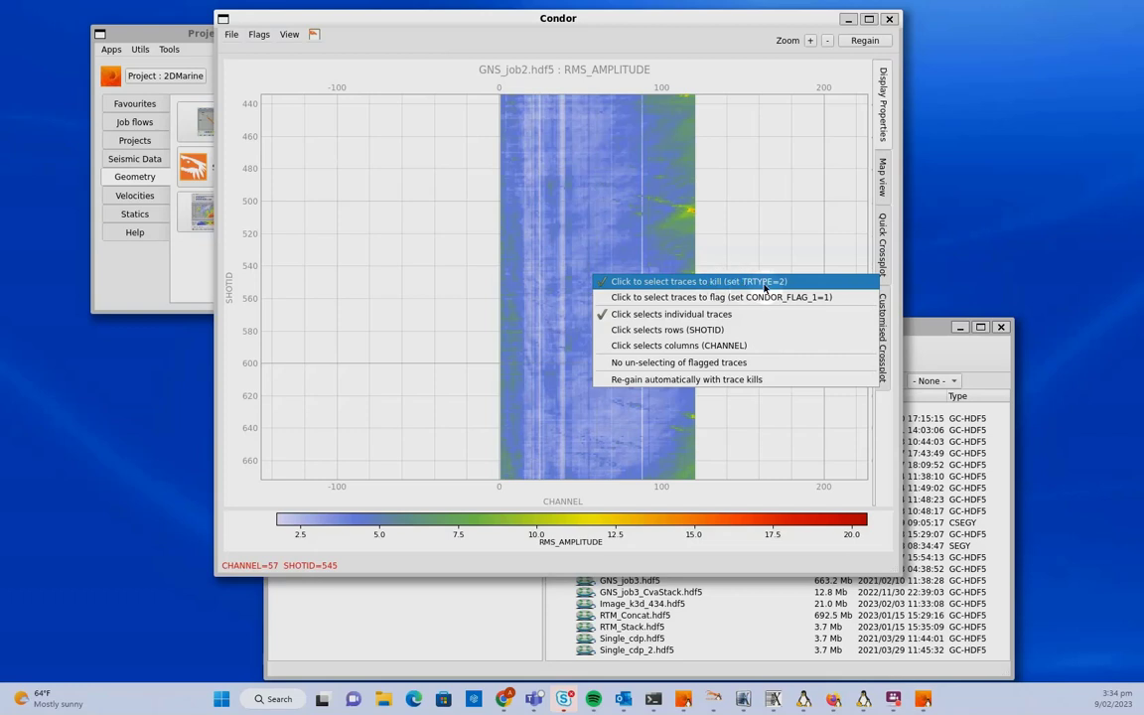
click(645, 314)
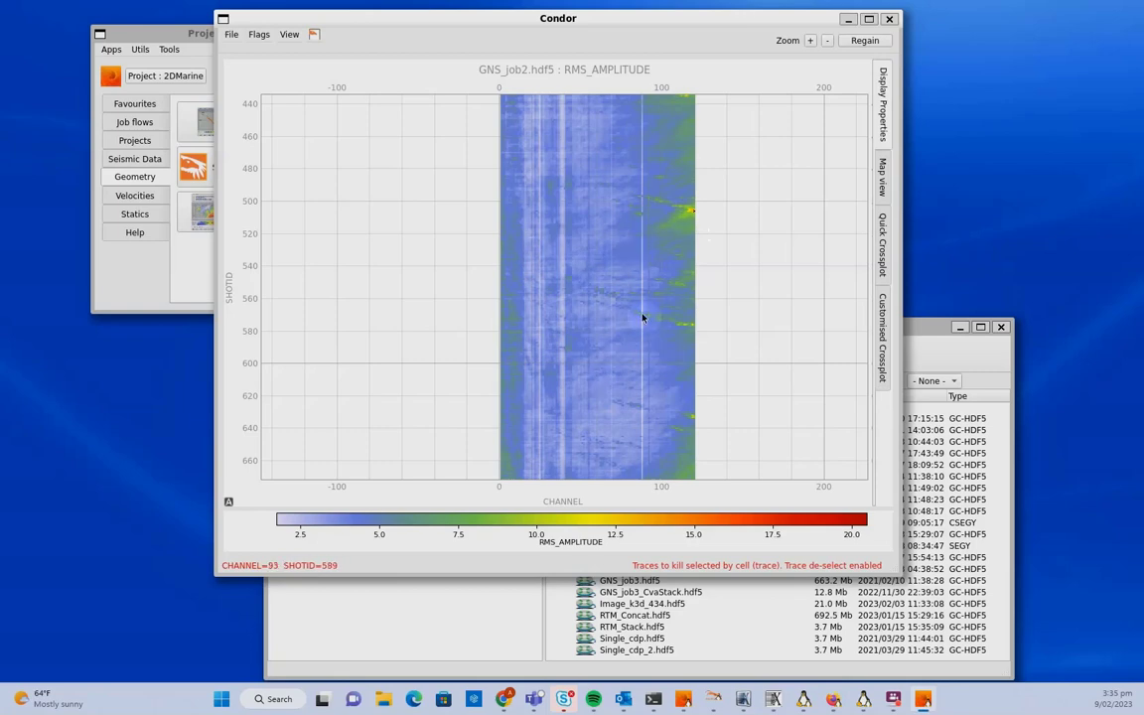
Switch trace-kill picking to rows (SHOTID) and mark the row at shot 601 to kill.
right_click(588, 324)
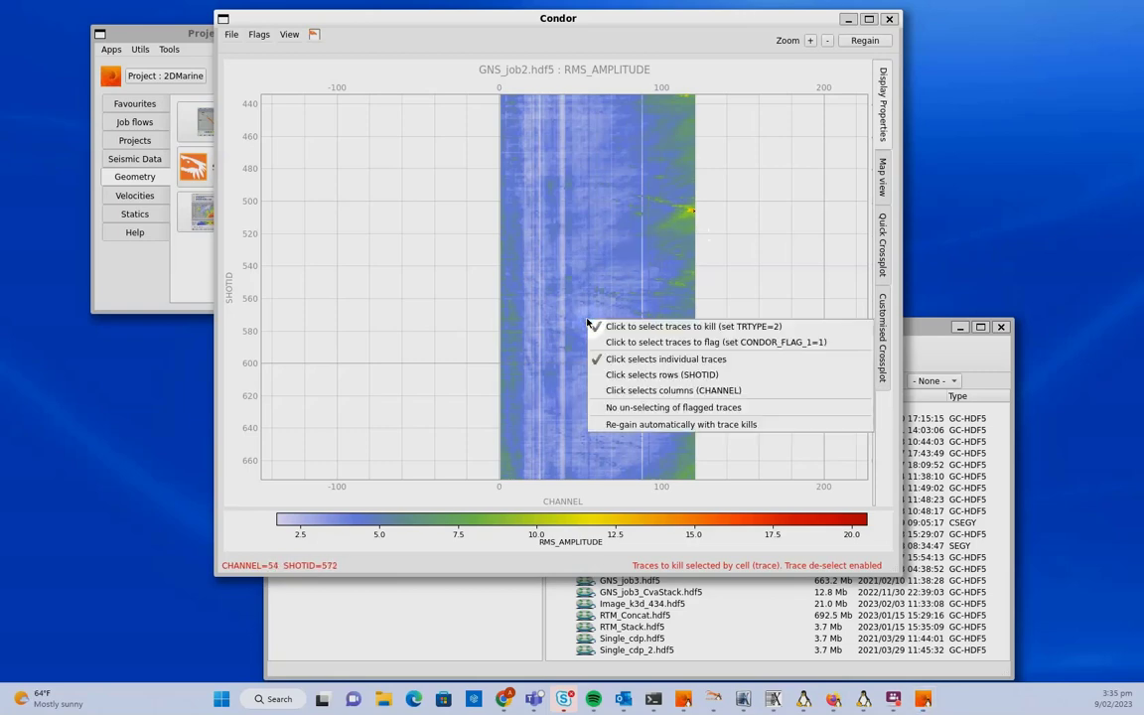
click(638, 374)
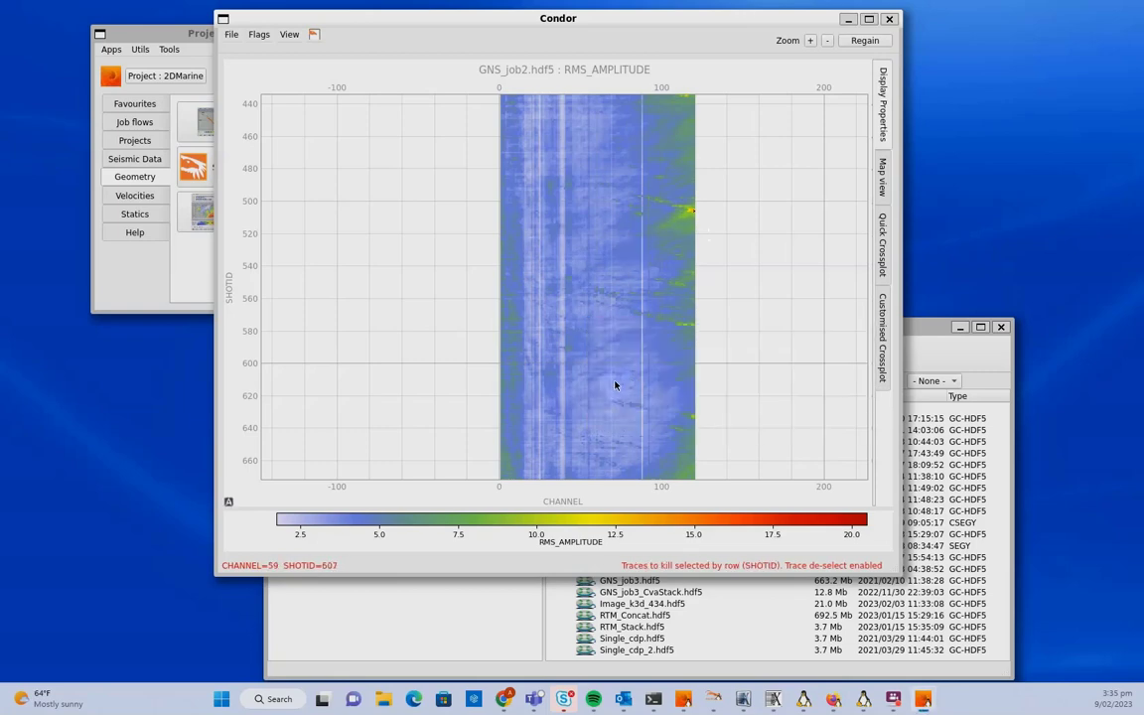
click(583, 367)
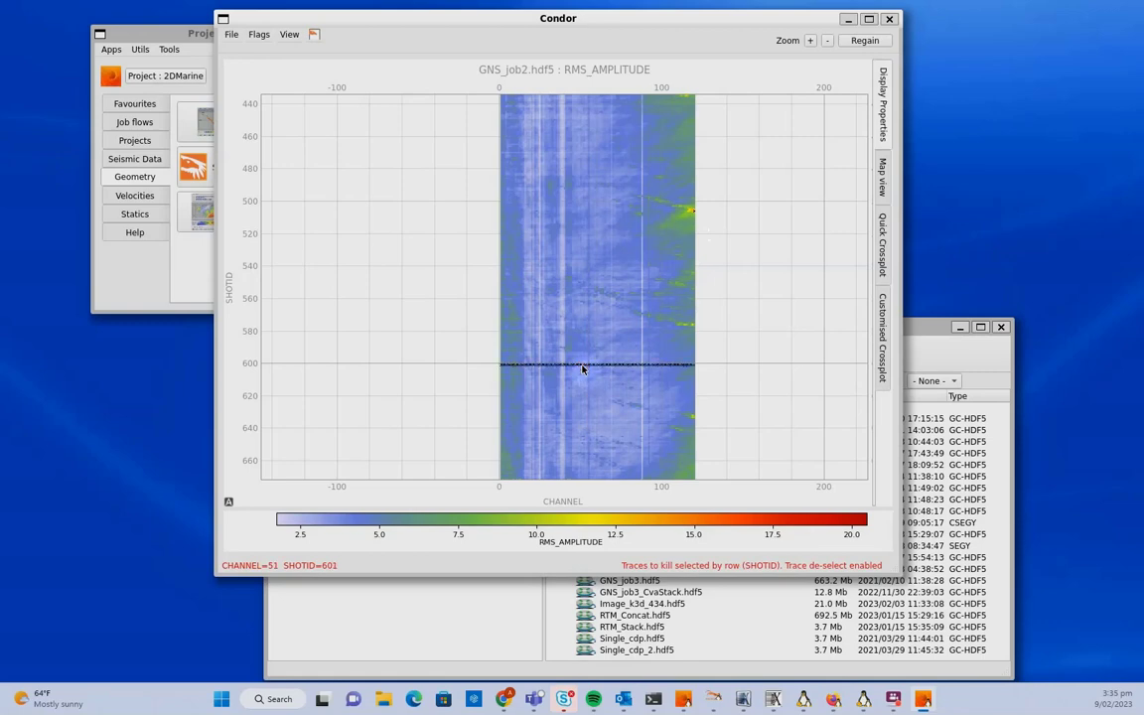
Switch trace-kill picking to columns (CHANNEL) and mark the column at channel 88 to kill.
right_click(590, 356)
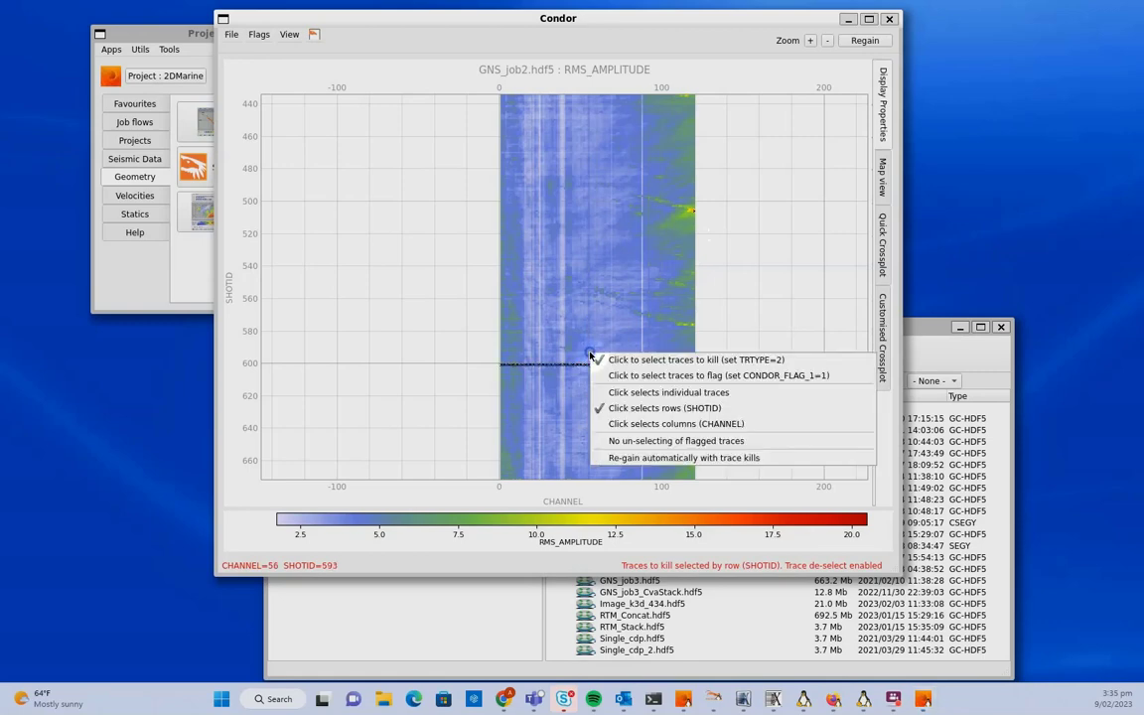
click(645, 424)
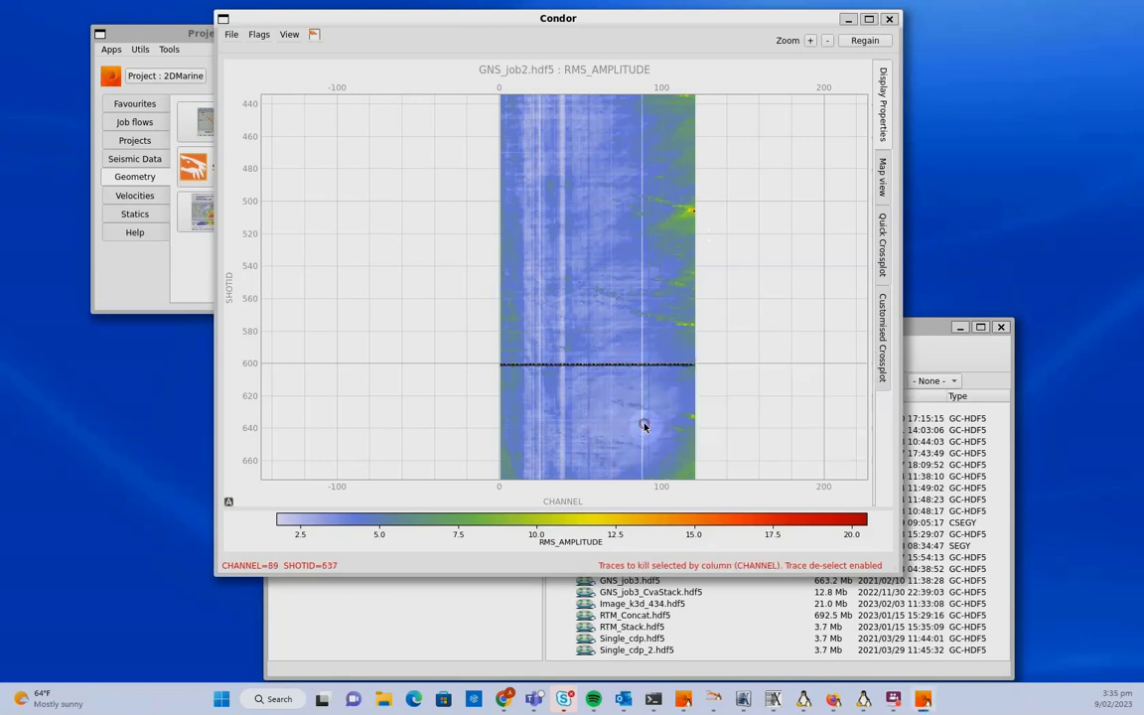
click(643, 341)
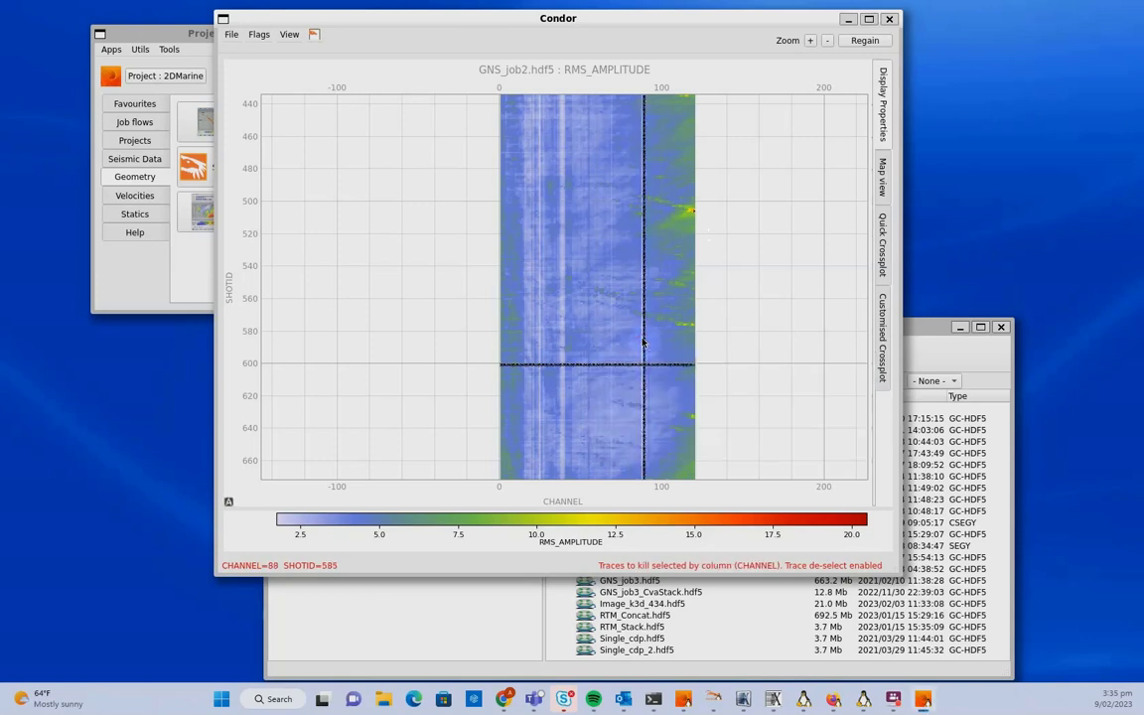
Enable kill/flag test mode and flag the traces with an RMS_AMPLITUDE above 11.0 using the colour scale.
right_click(643, 341)
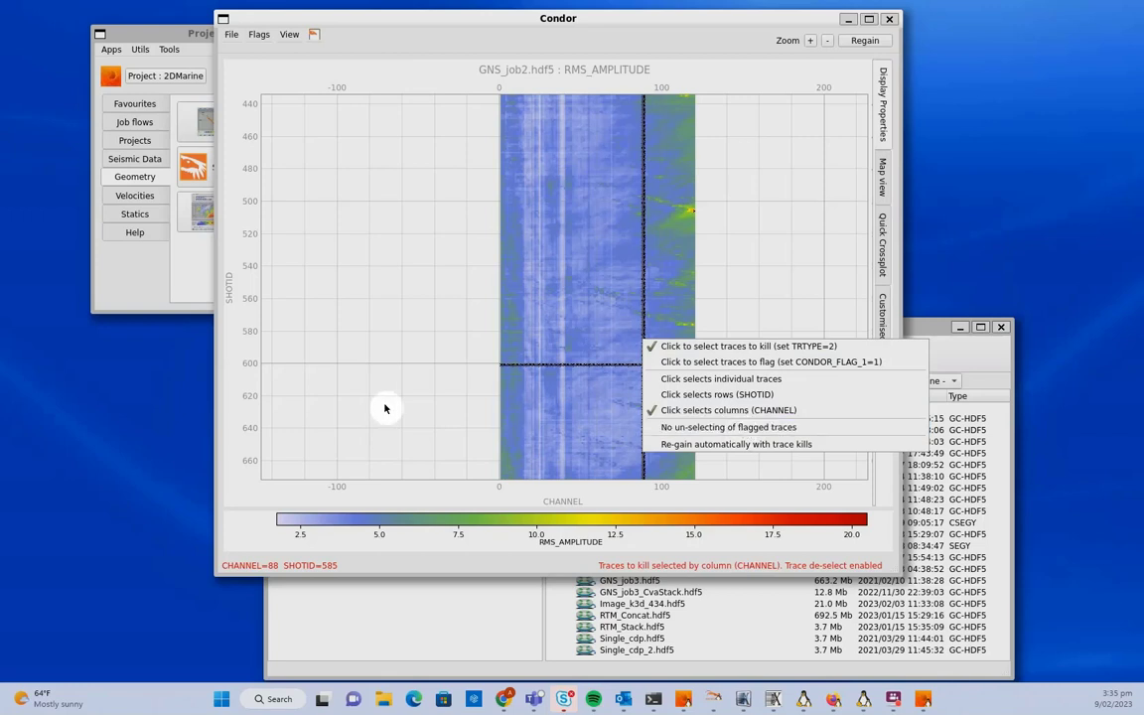
click(260, 36)
click(261, 36)
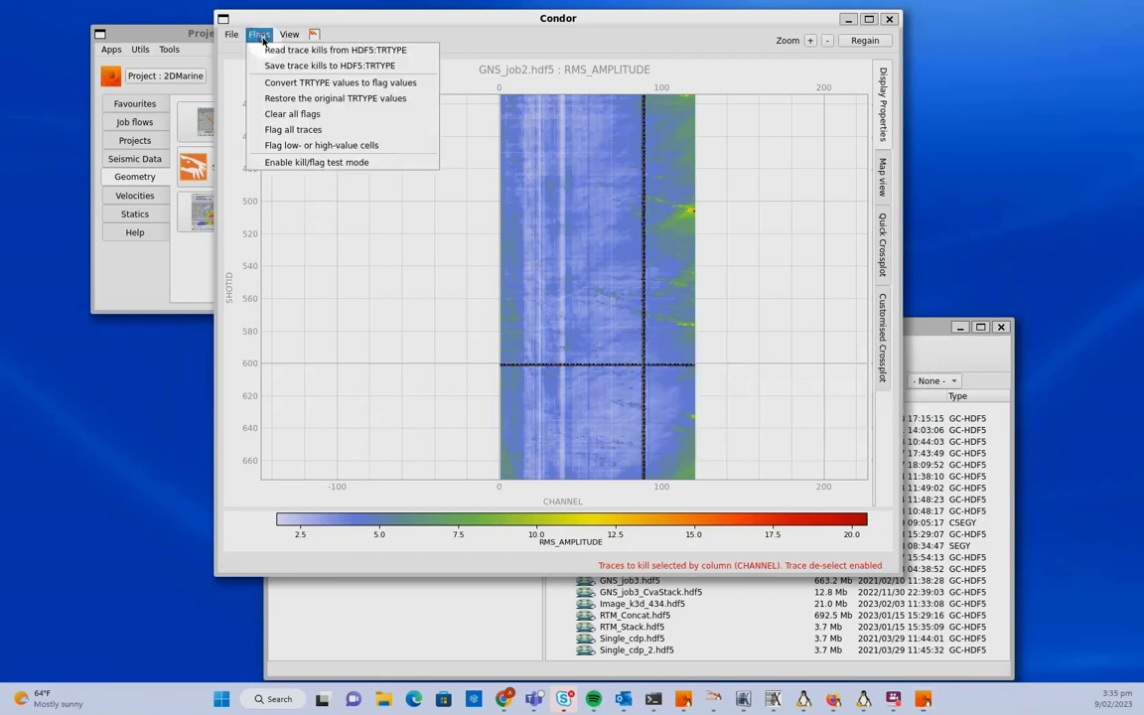
click(324, 163)
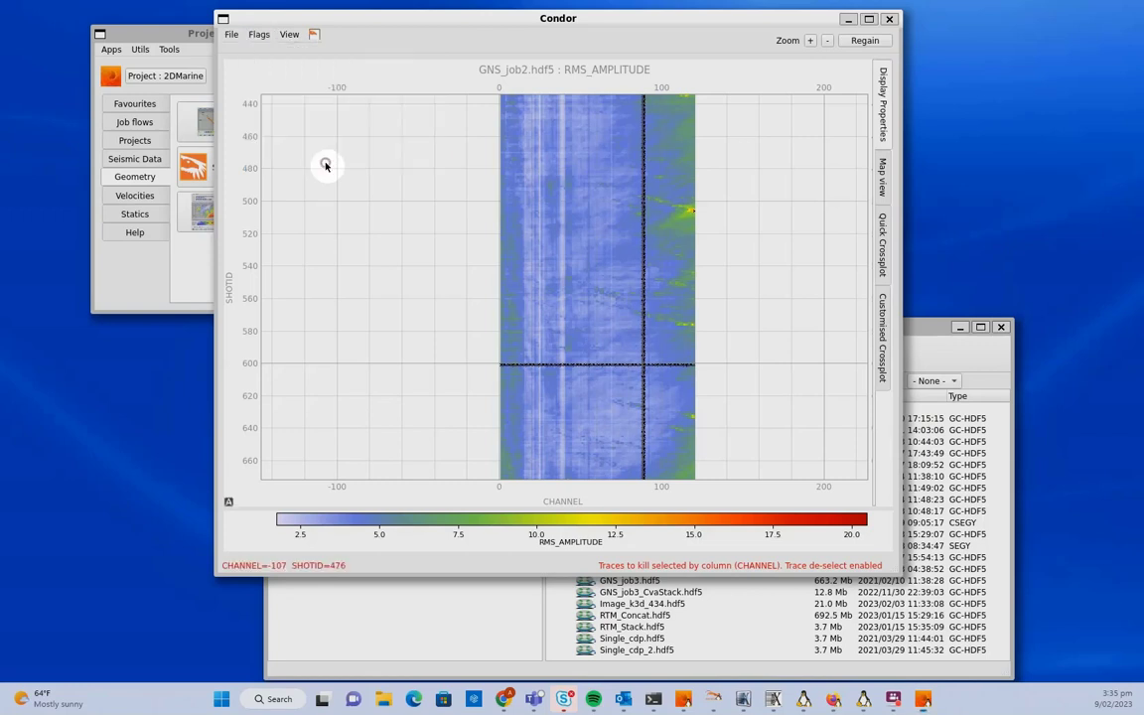
click(464, 524)
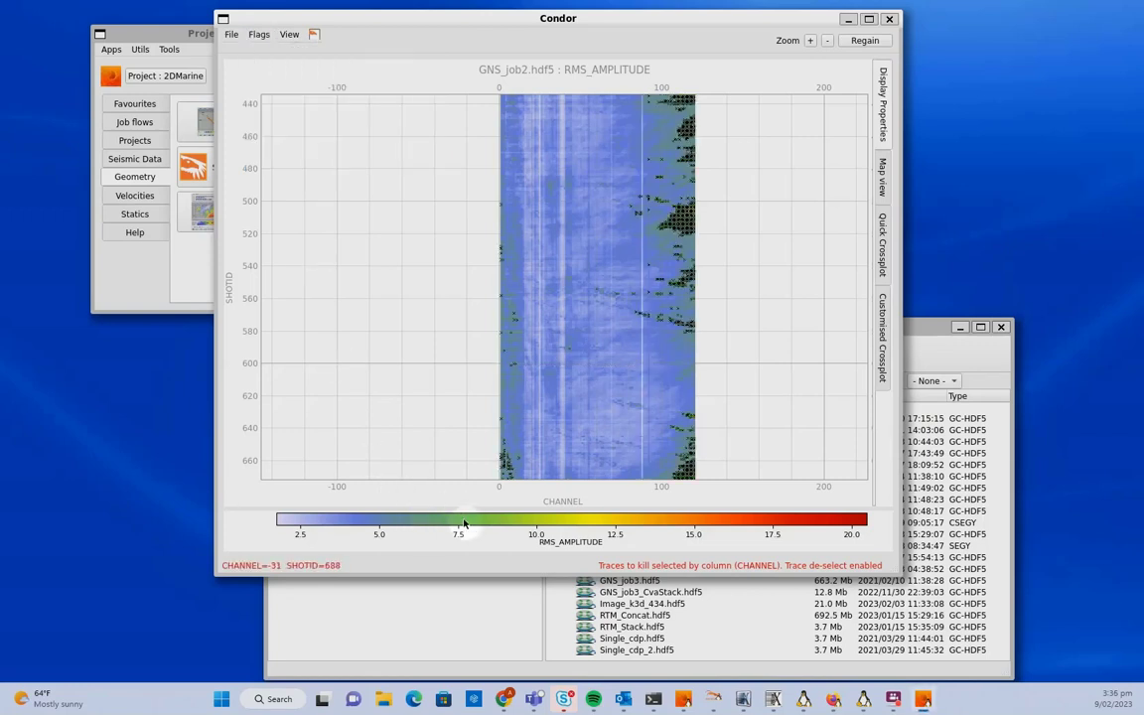
mouse_move(464, 523)
mouse_down()
mouse_move(419, 522)
mouse_move(540, 523)
mouse_move(364, 522)
mouse_move(562, 523)
mouse_up()
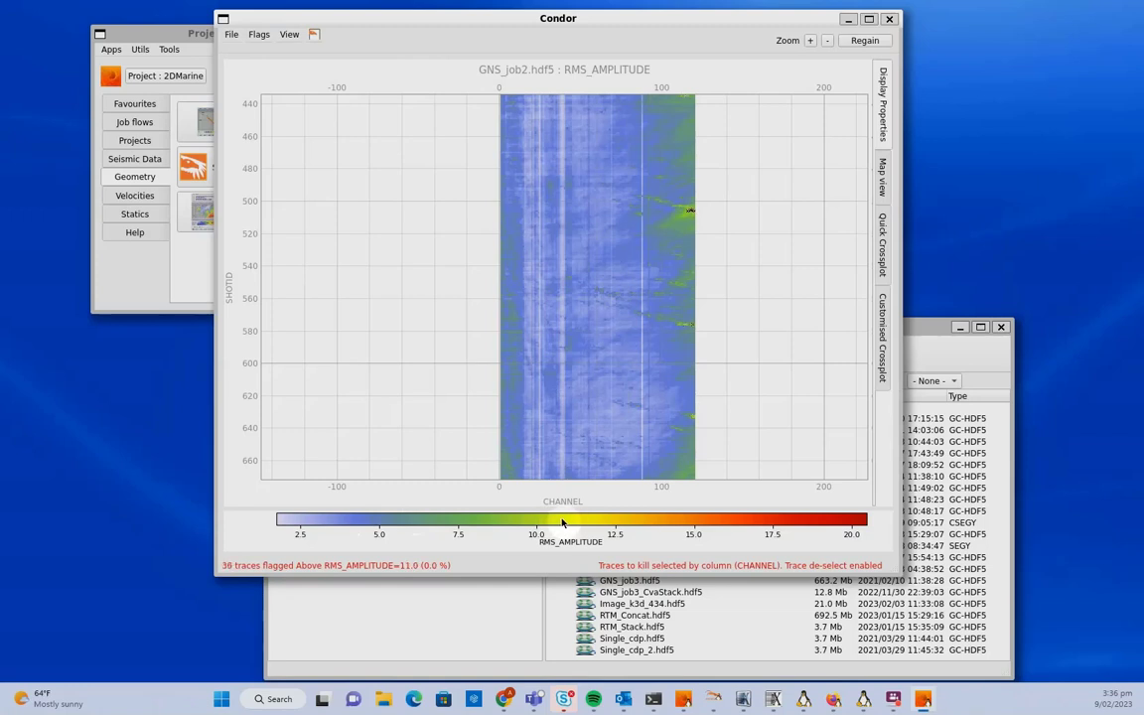
Quit the trace-kill session and discard the flag edits.
click(404, 421)
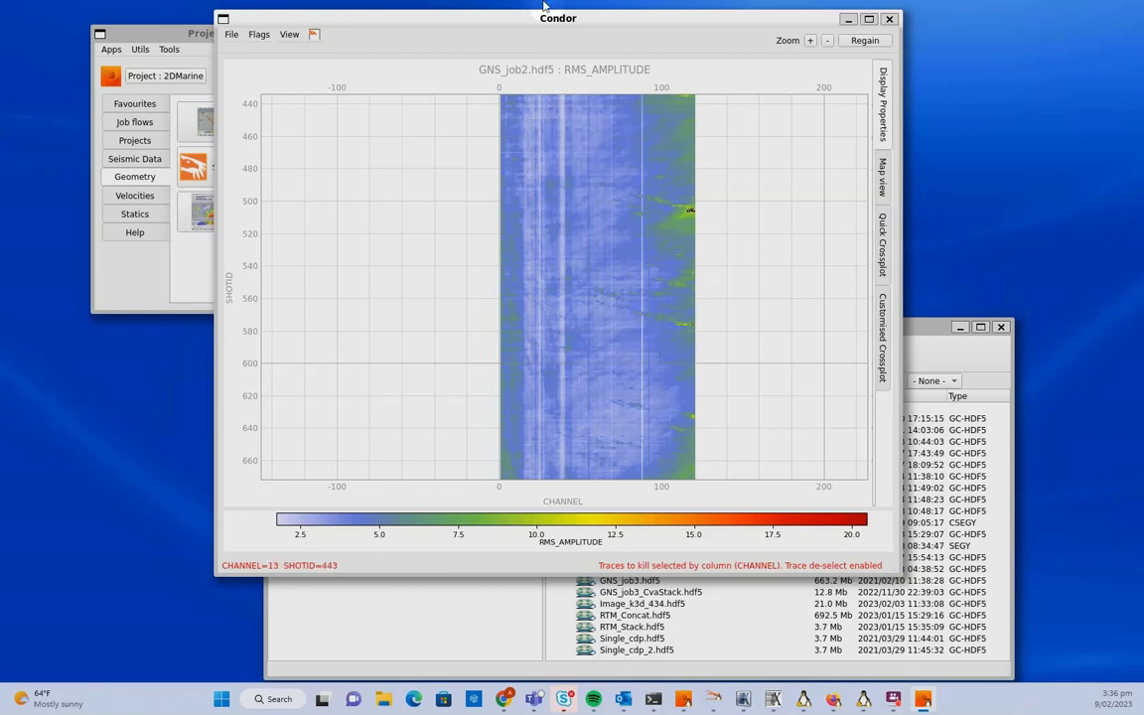
click(231, 35)
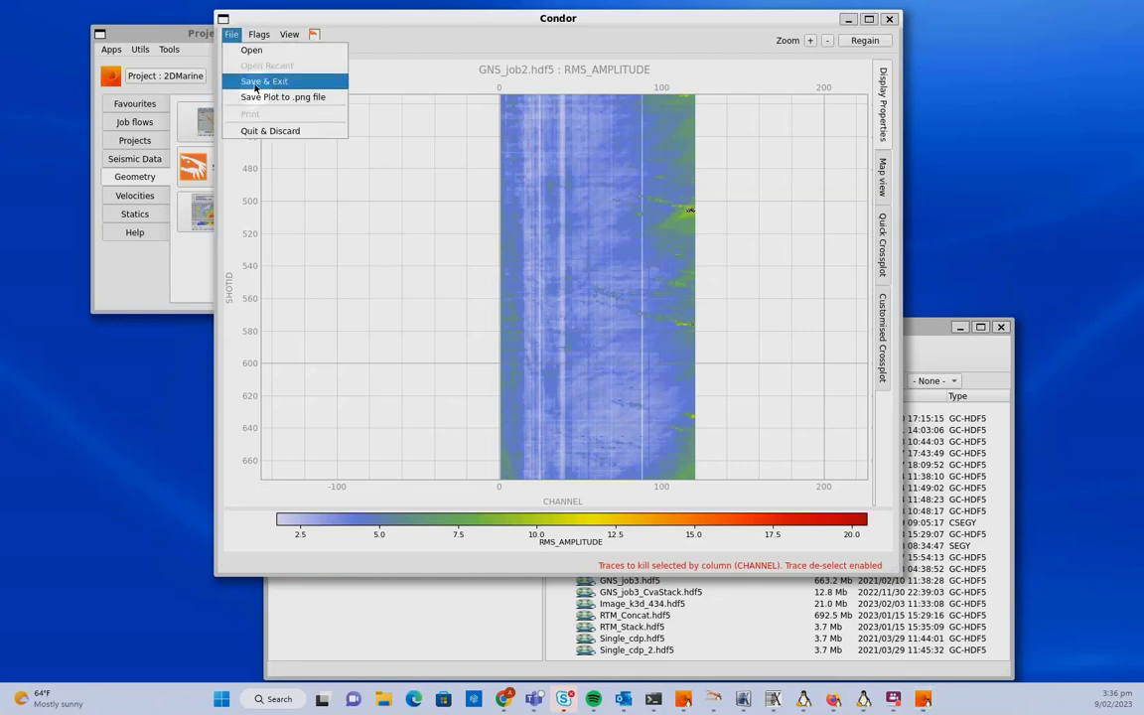
click(269, 132)
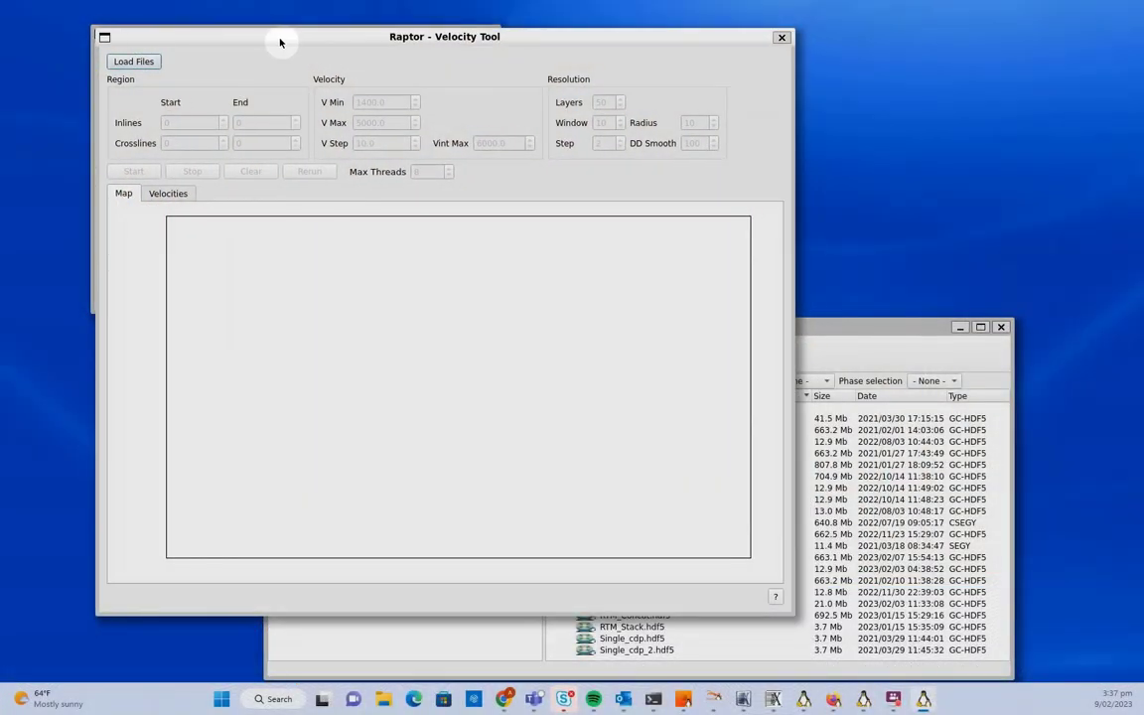
Load the seismic file GNS_job3.hdf5 into the Raptor velocity tool.
drag(280, 41, 274, 41)
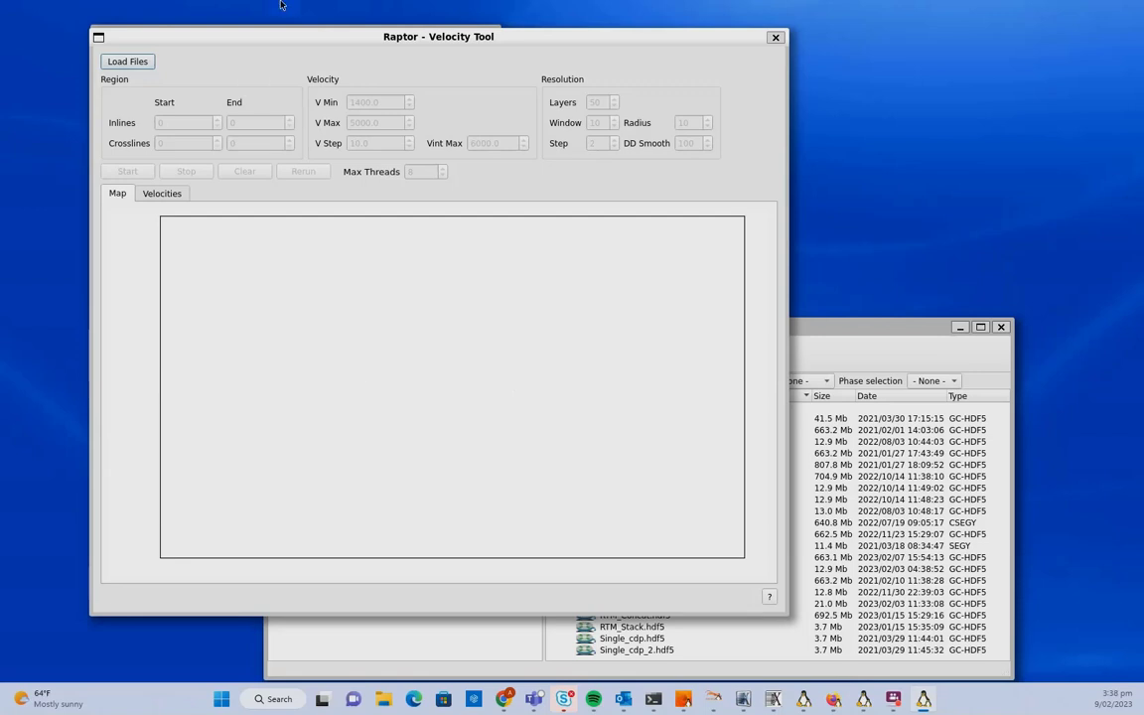
click(109, 59)
scroll(409, 304, down, 4)
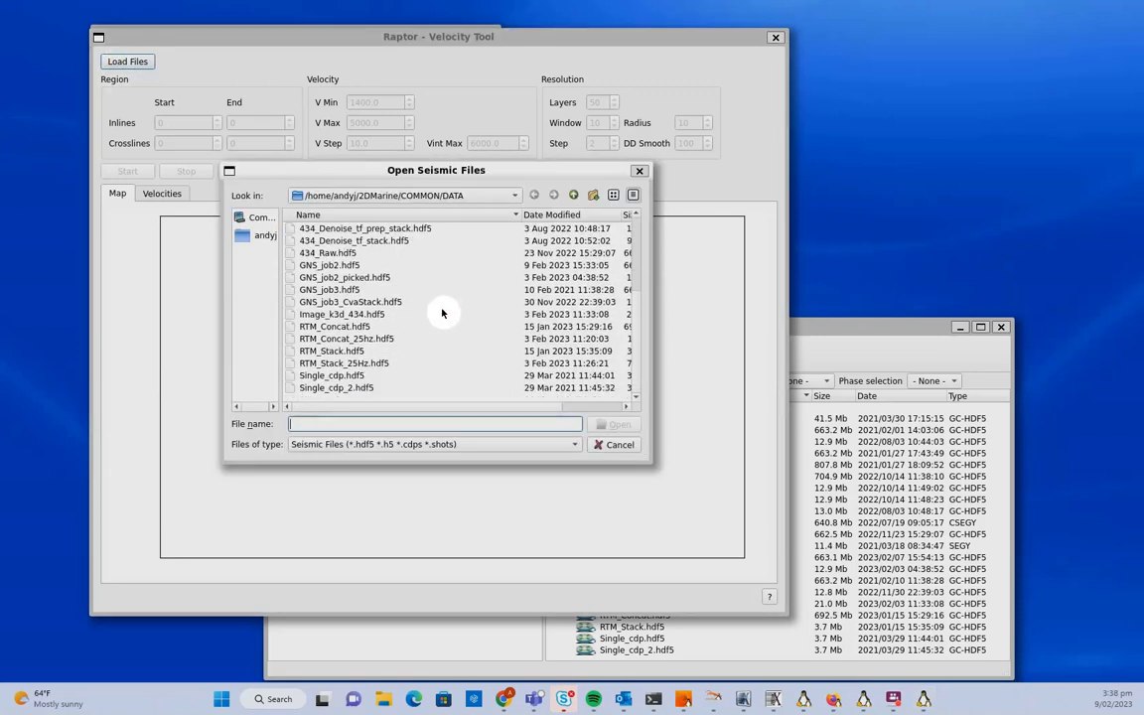
click(333, 289)
click(613, 424)
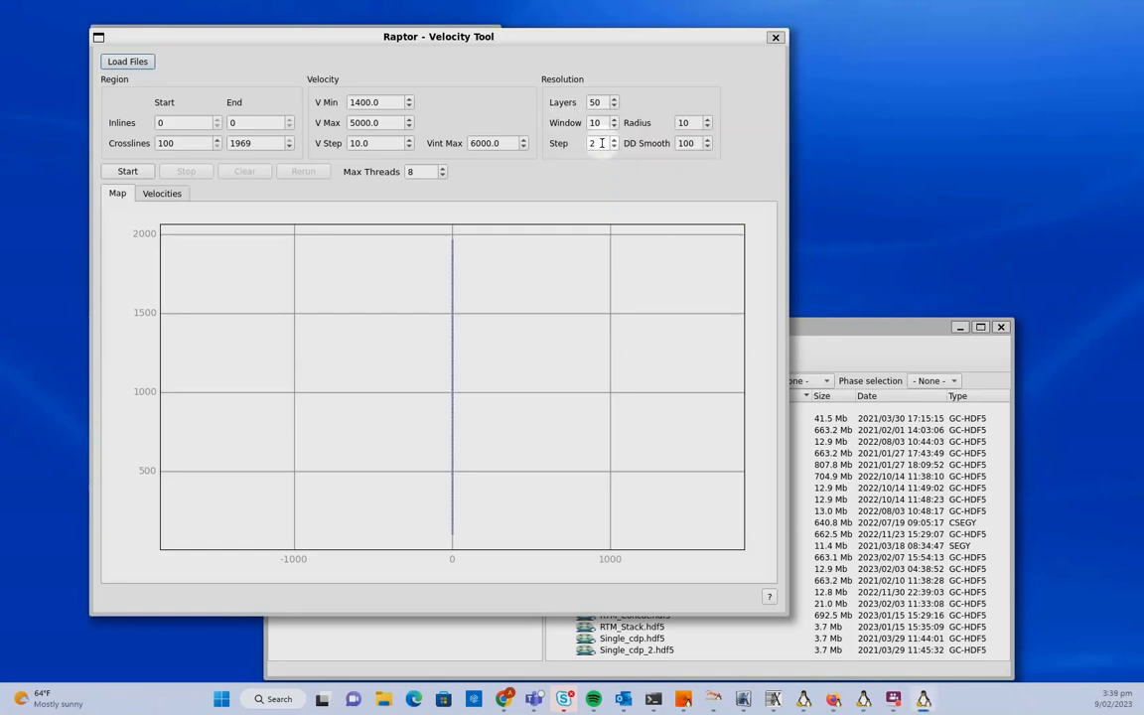
Start the velocity estimation with the current parameters, basing the output velocity file name on Raptor_test2.segy.
mouse_move(599, 143)
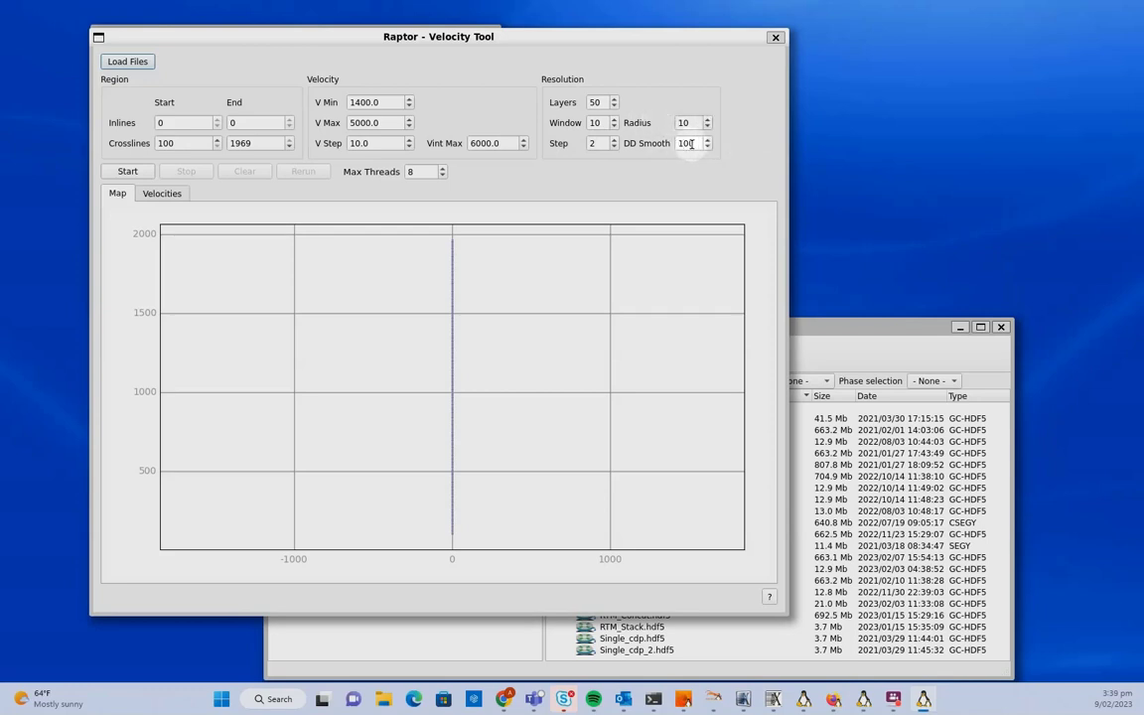
mouse_move(655, 120)
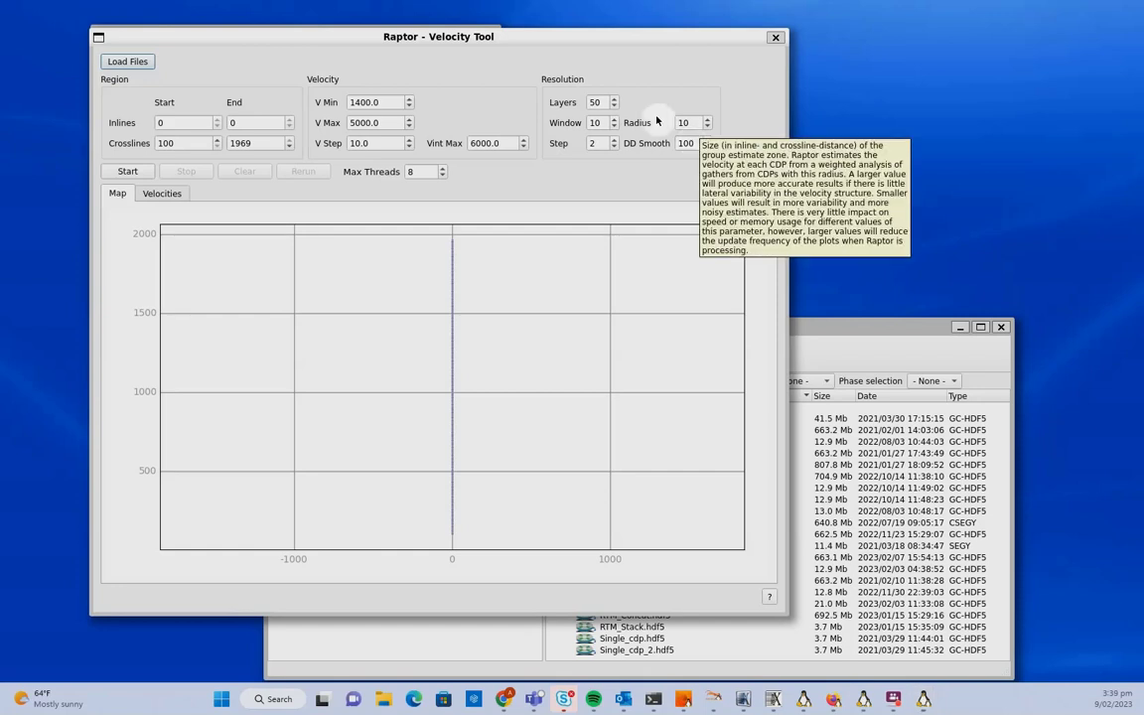
click(128, 174)
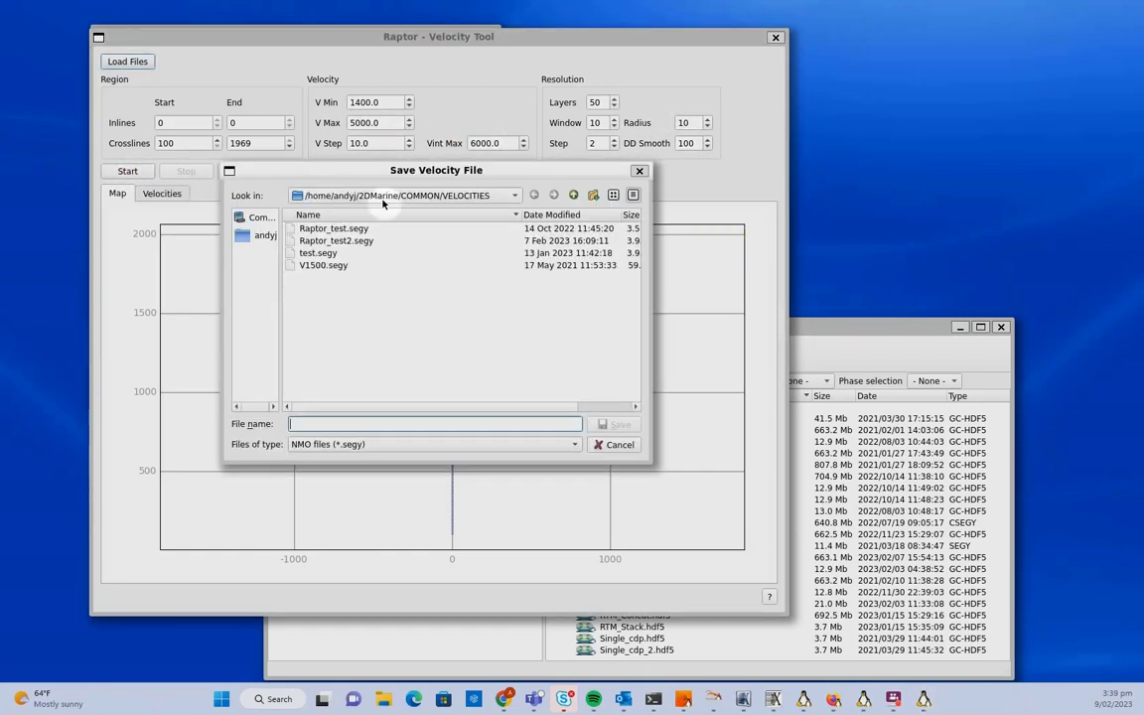
click(351, 241)
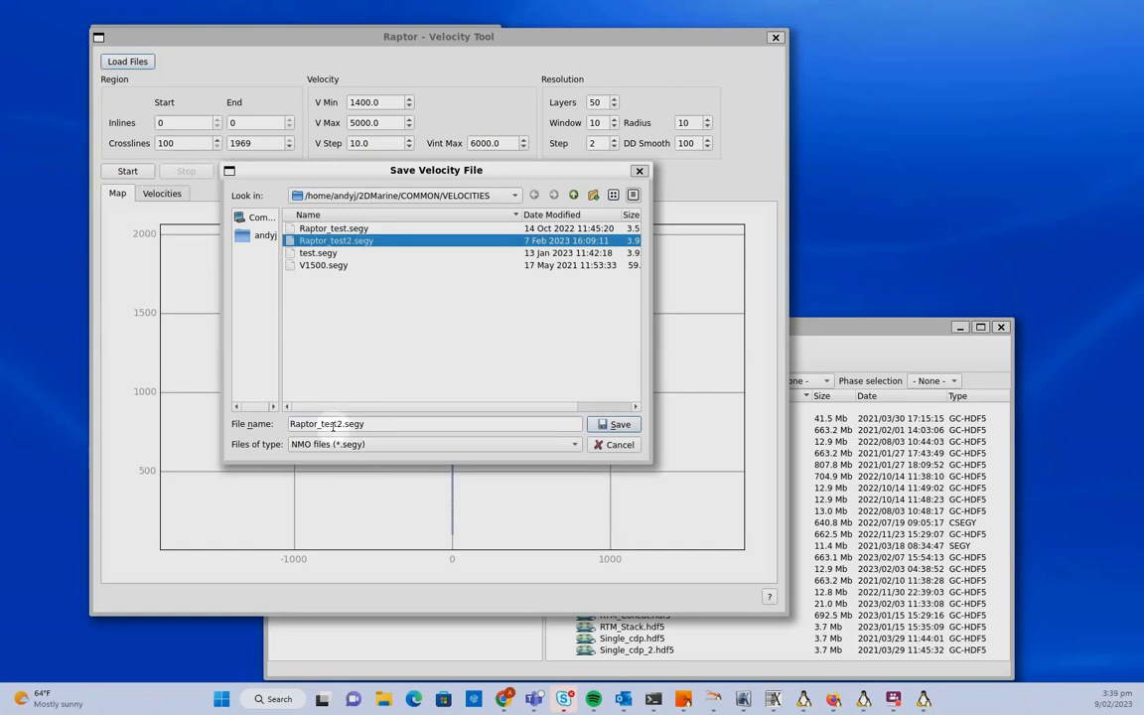
click(342, 425)
click(610, 426)
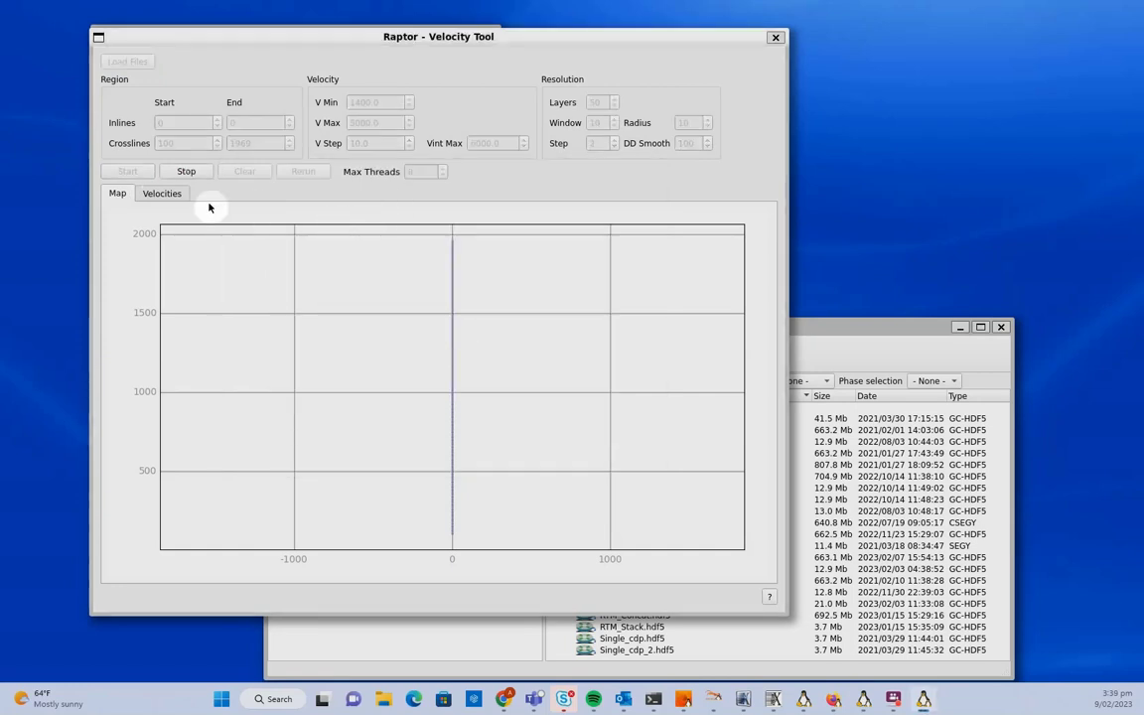
Display the estimated velocities along inline 0 and close the velocity tool.
click(167, 193)
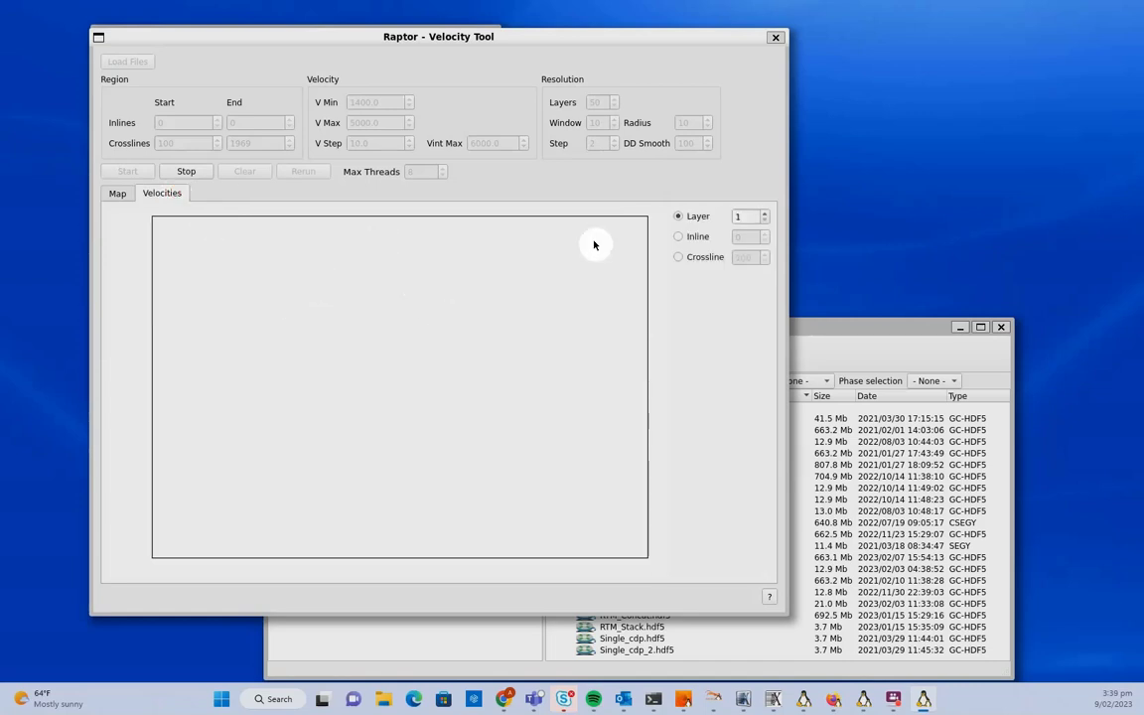
click(678, 236)
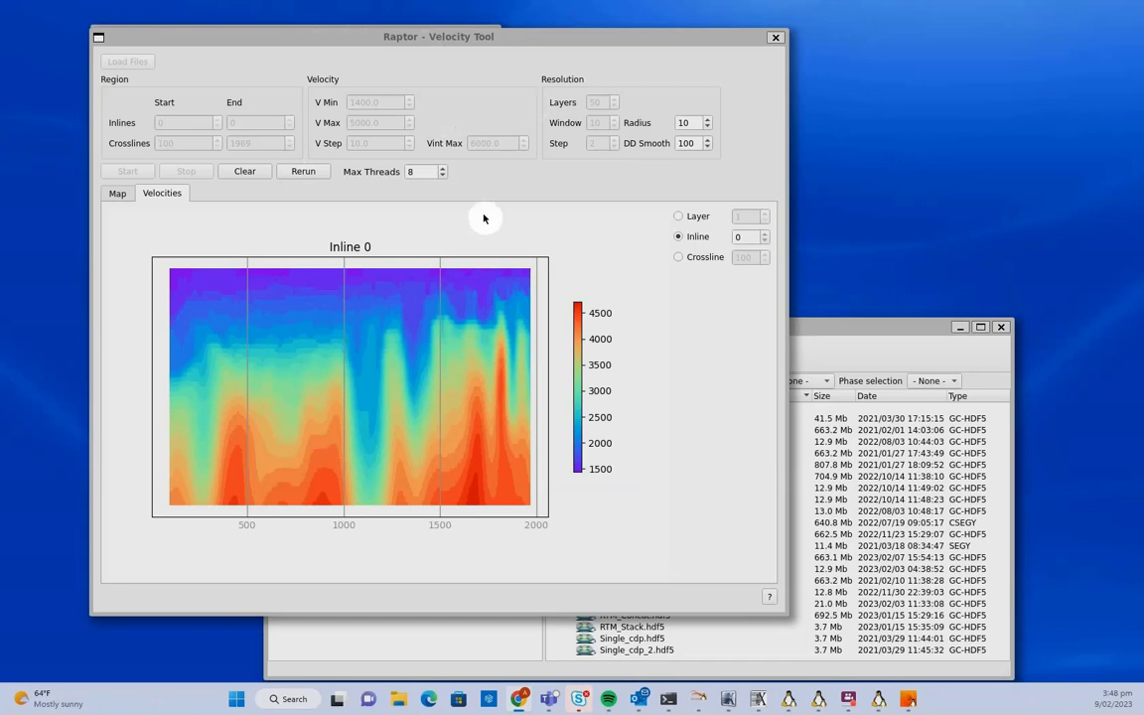
click(776, 38)
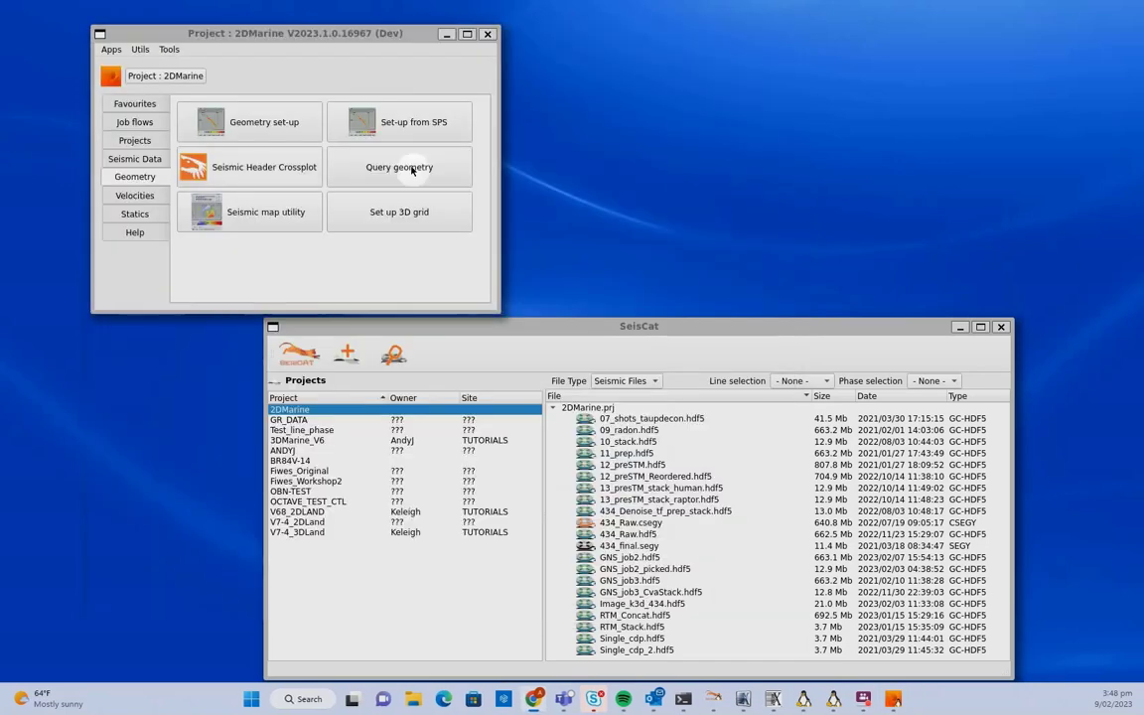
Open the seismic viewer and compare 13_presTM_stack_human.hdf5 with 13_presTM_stack_raptor.hdf5 by alternating between the two stacks.
click(119, 157)
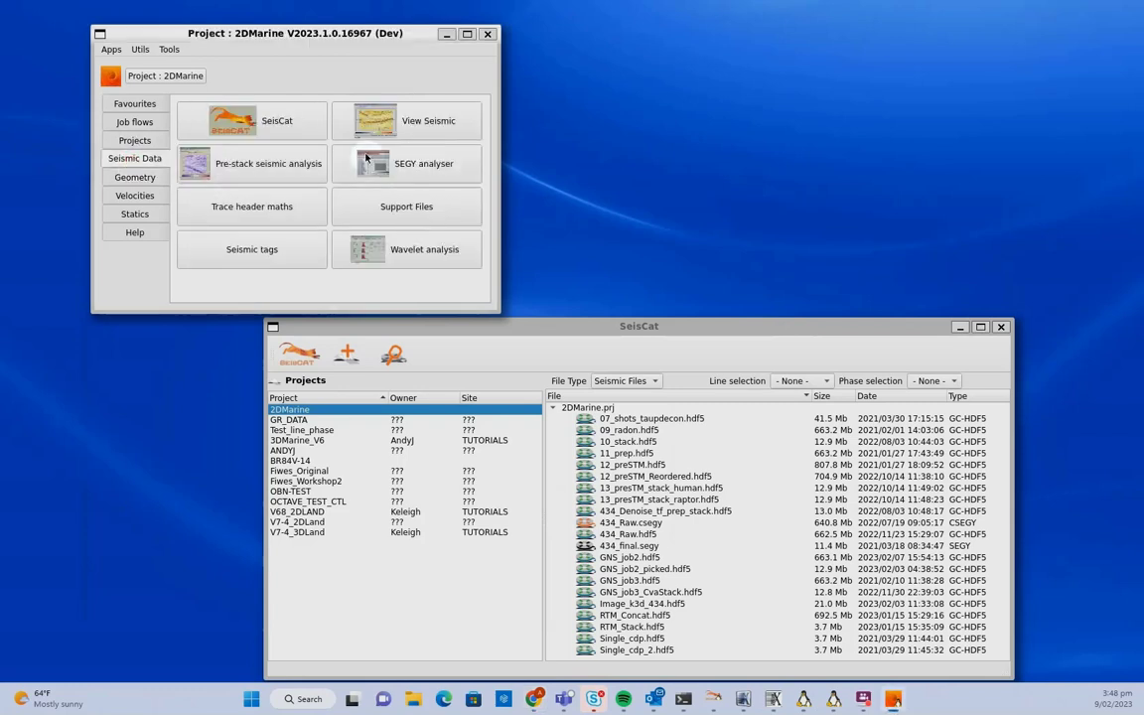
click(391, 129)
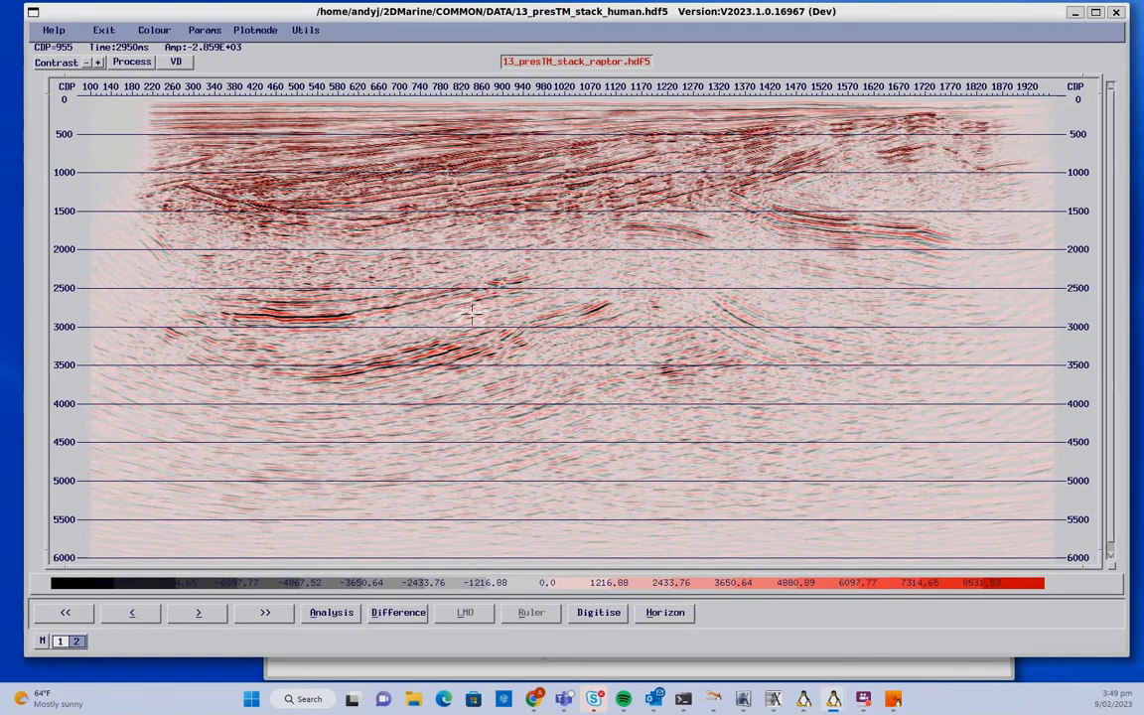
key(1)
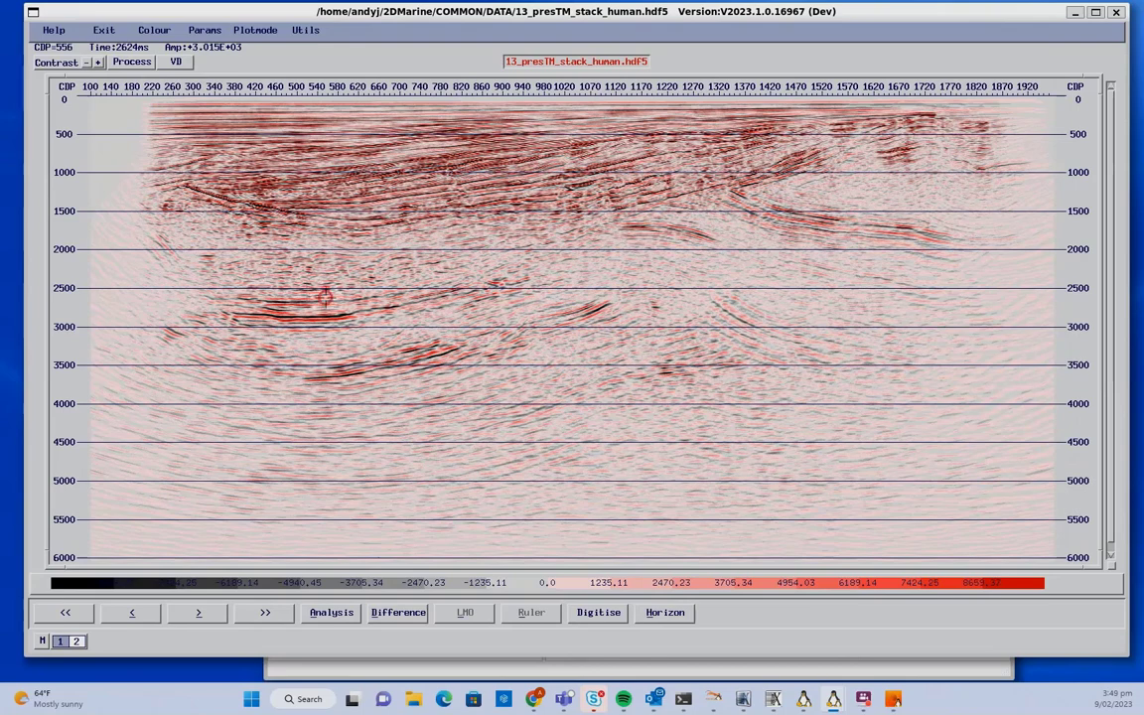
key(2)
key(1)
key(2)
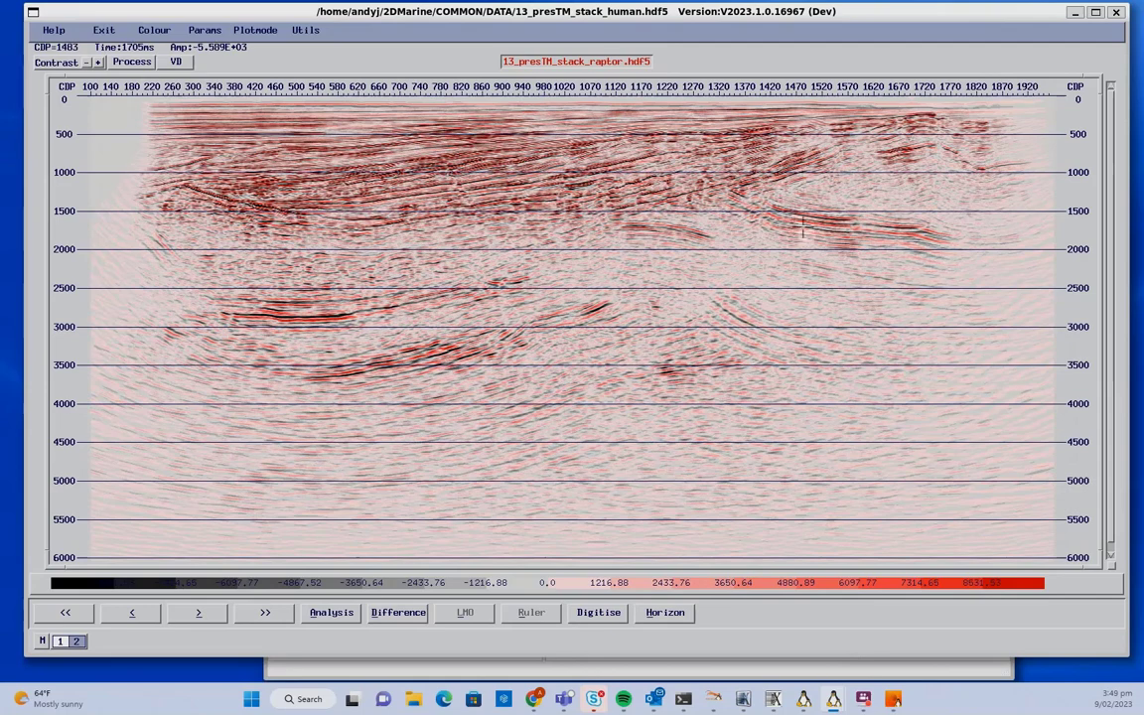
Compare the human and Raptor stacks around CDP 1480–1730 between about 1500 and 2500 ms by alternating between them.
key(1)
key(2)
key(1)
key(2)
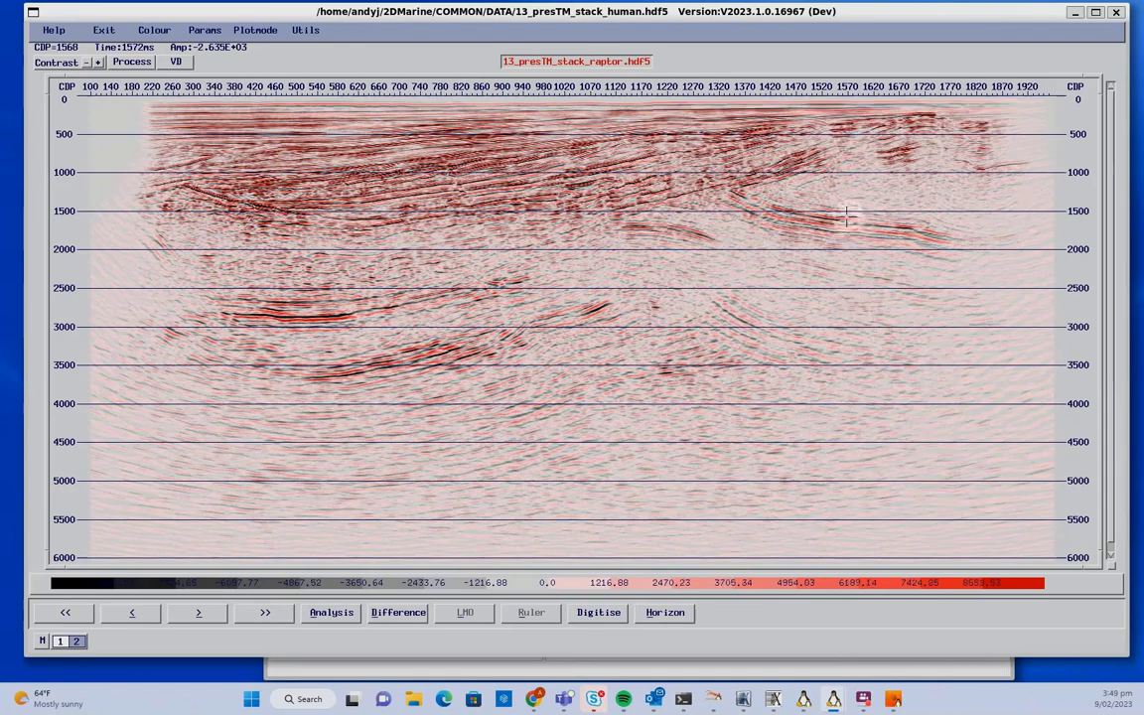
key(1)
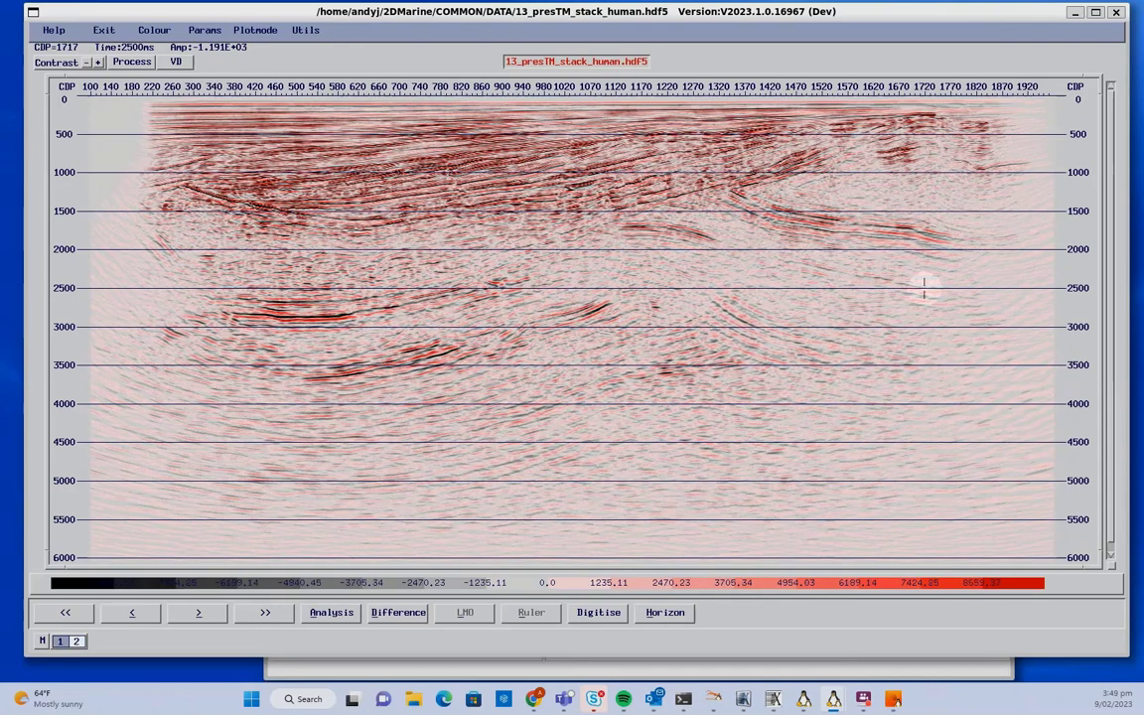
key(2)
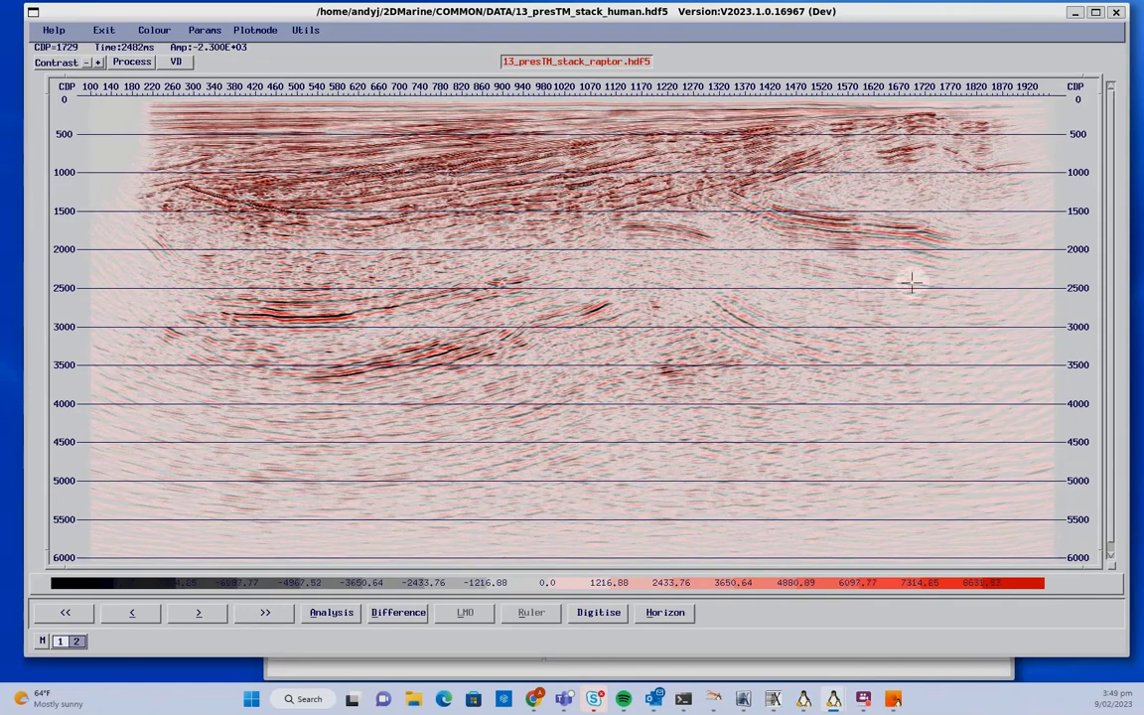
key(1)
key(2)
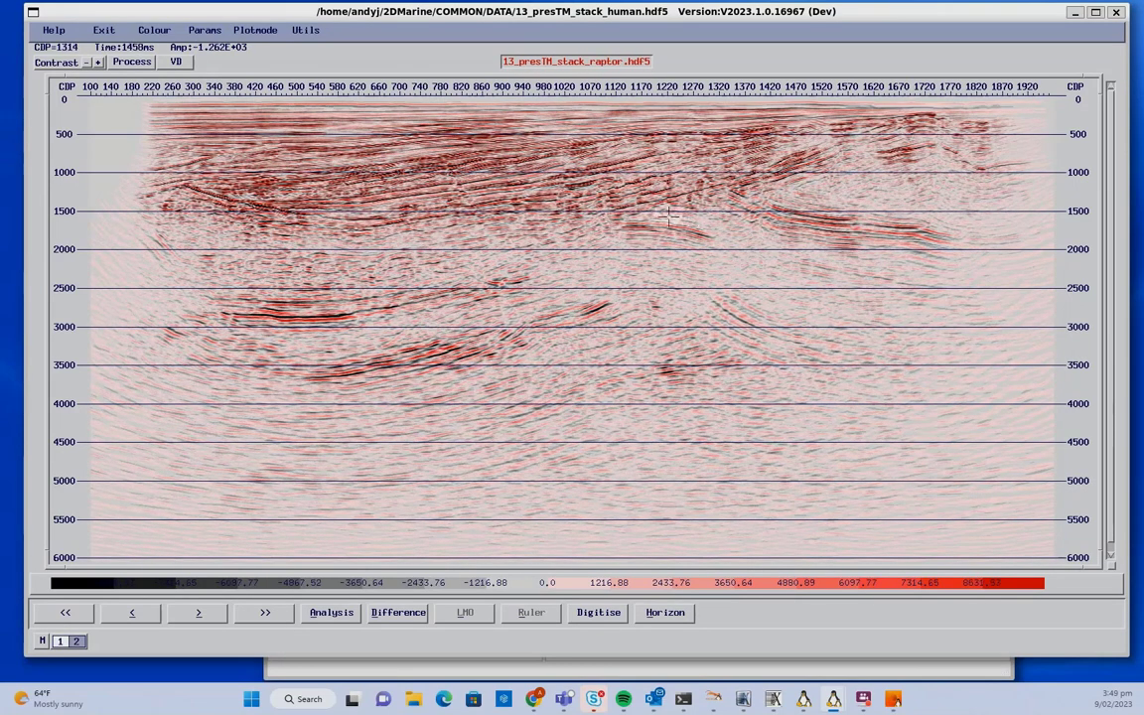
Alternate between the human and Raptor stacks to compare the events around CDP 1190–1300 near 1700–1900 ms.
key(1)
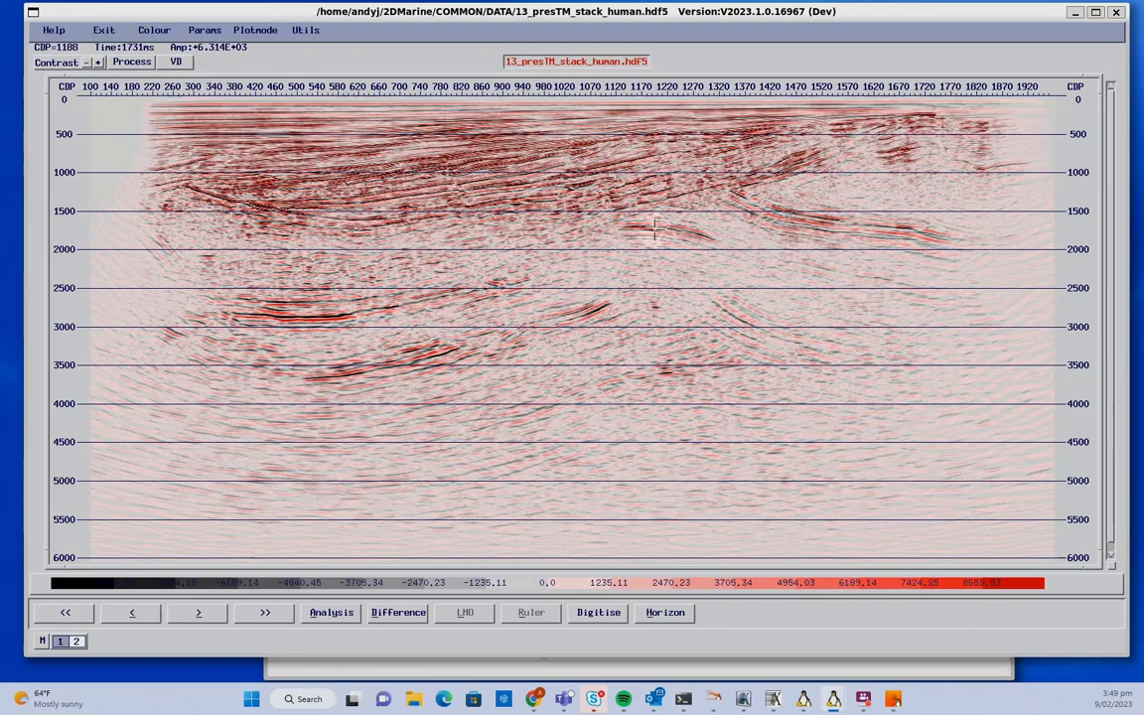
key(2)
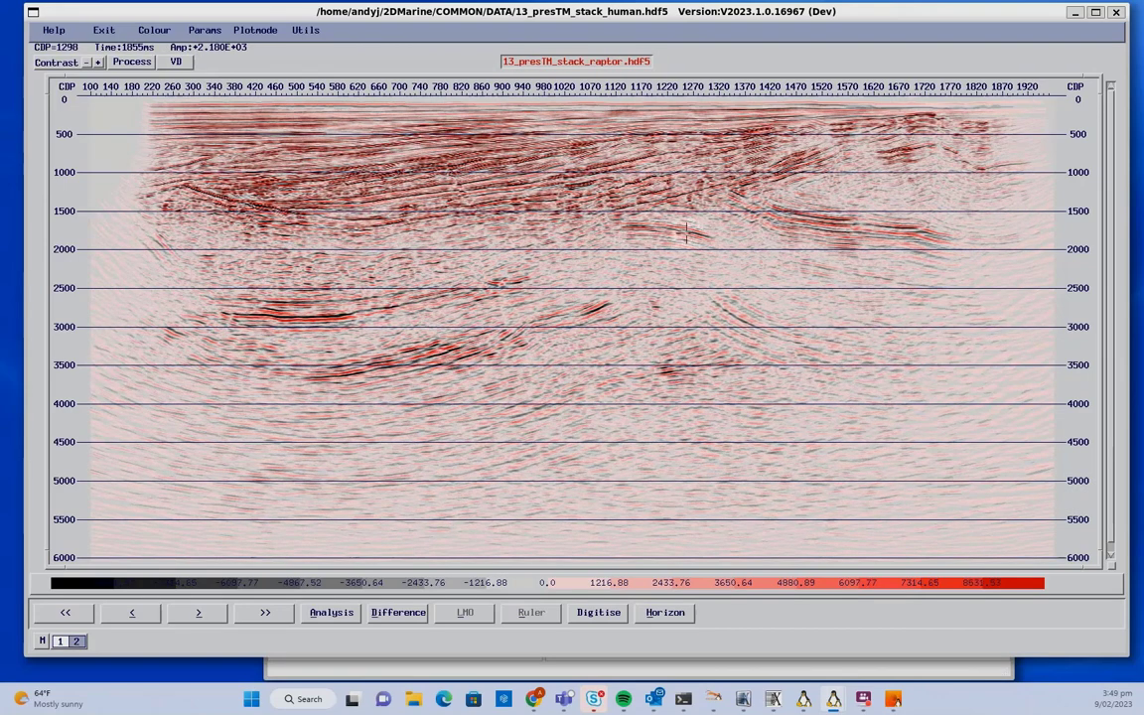
key(1)
key(2)
key(1)
key(2)
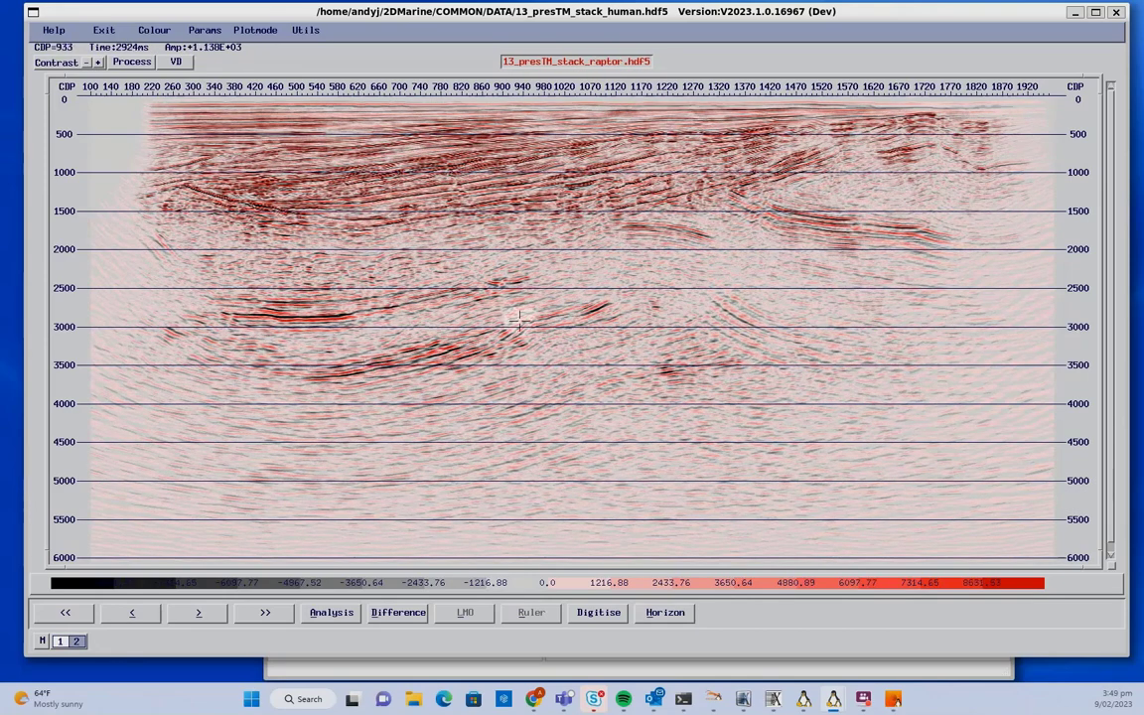
Compare the deeper reflectors around CDP 900–930 near 2800–2900 ms on the human and Raptor stacks.
key(1)
key(2)
key(1)
key(2)
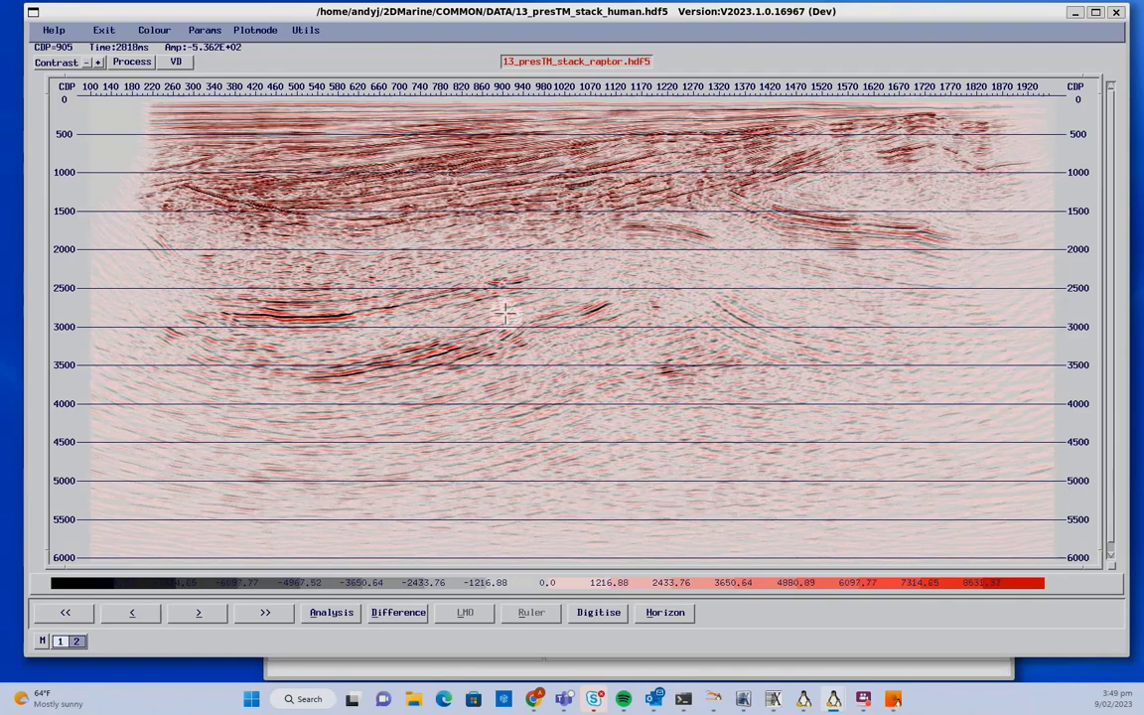
key(1)
key(2)
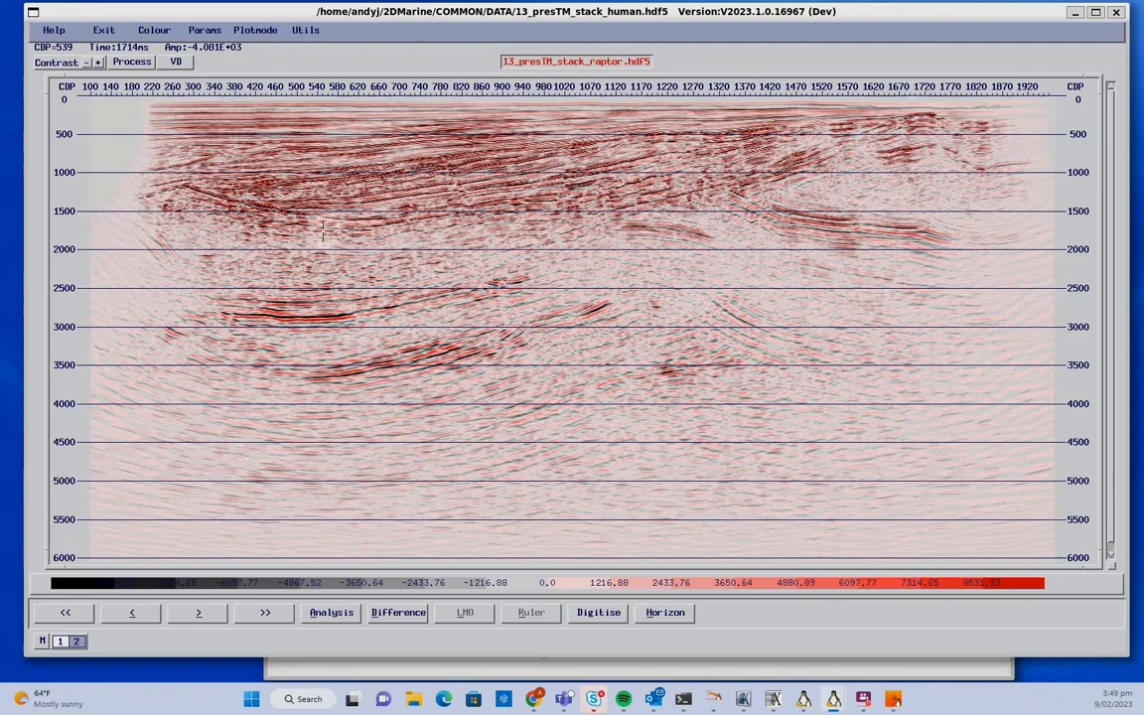
Compare the shallow section above about 1700 ms on the human and Raptor stacks, and exit the seismic viewer.
key(1)
key(2)
key(1)
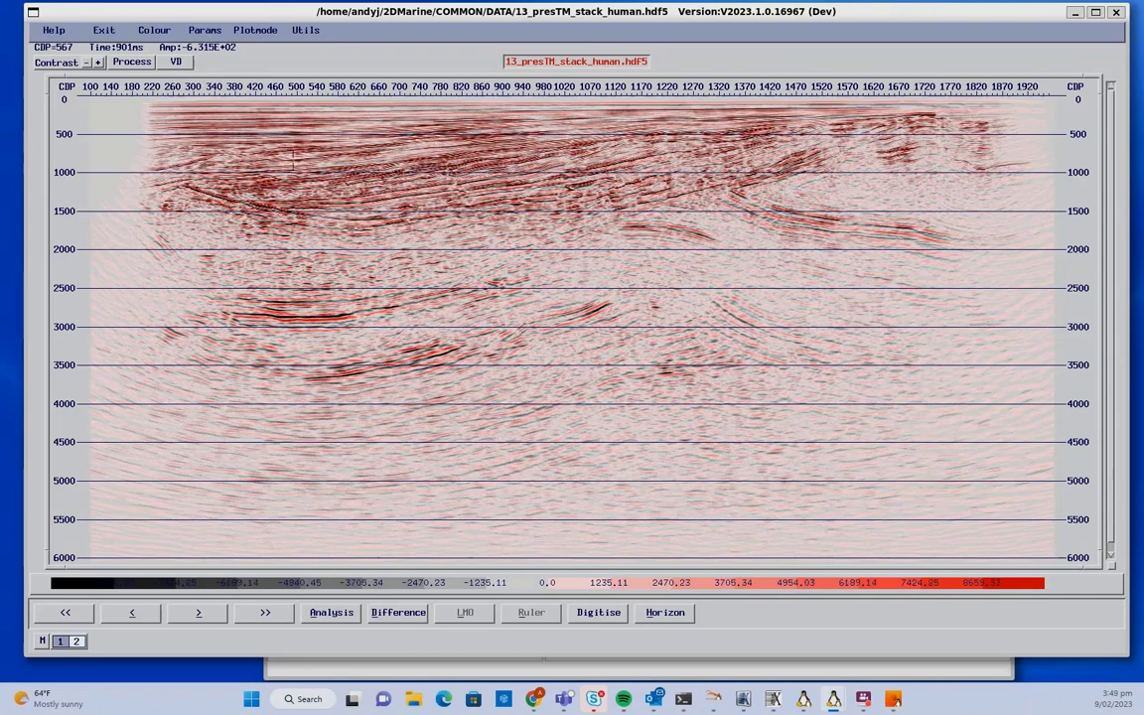
key(2)
key(1)
key(2)
key(1)
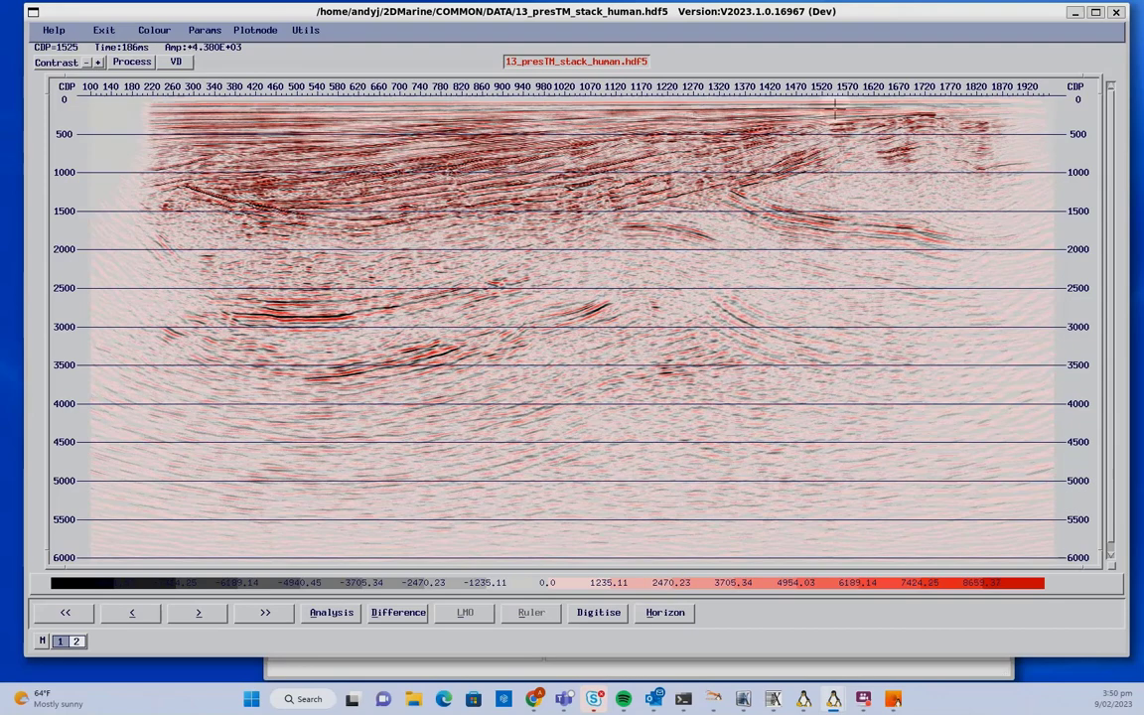
key(2)
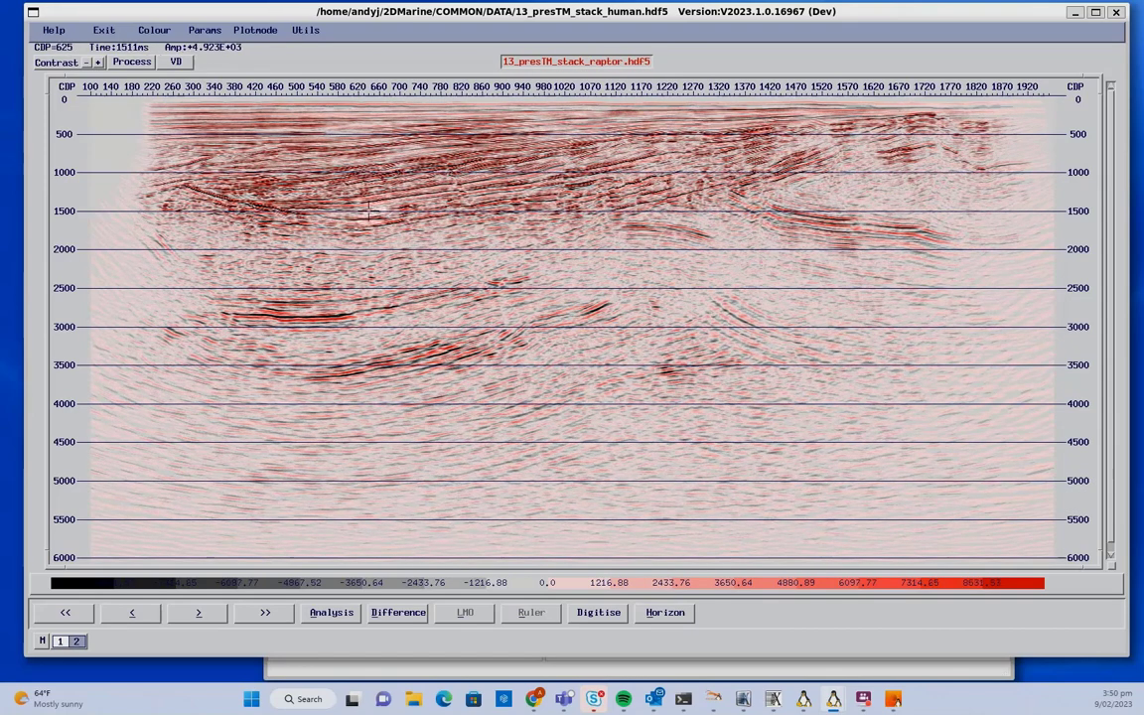
key(1)
key(2)
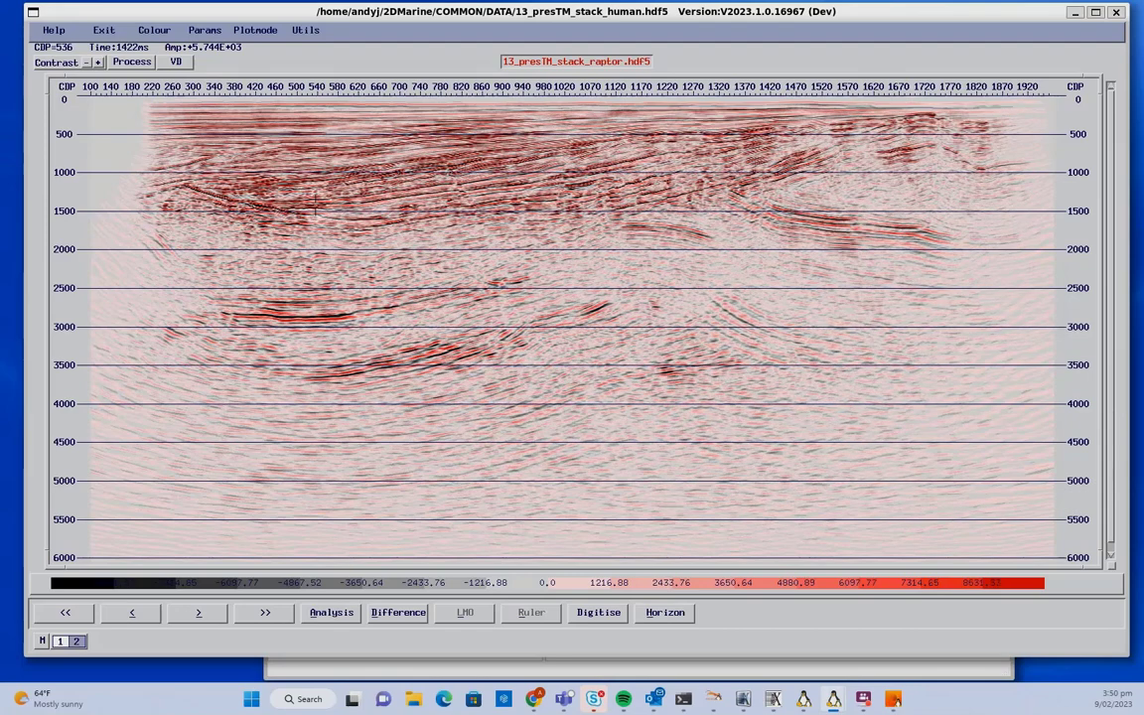
click(104, 30)
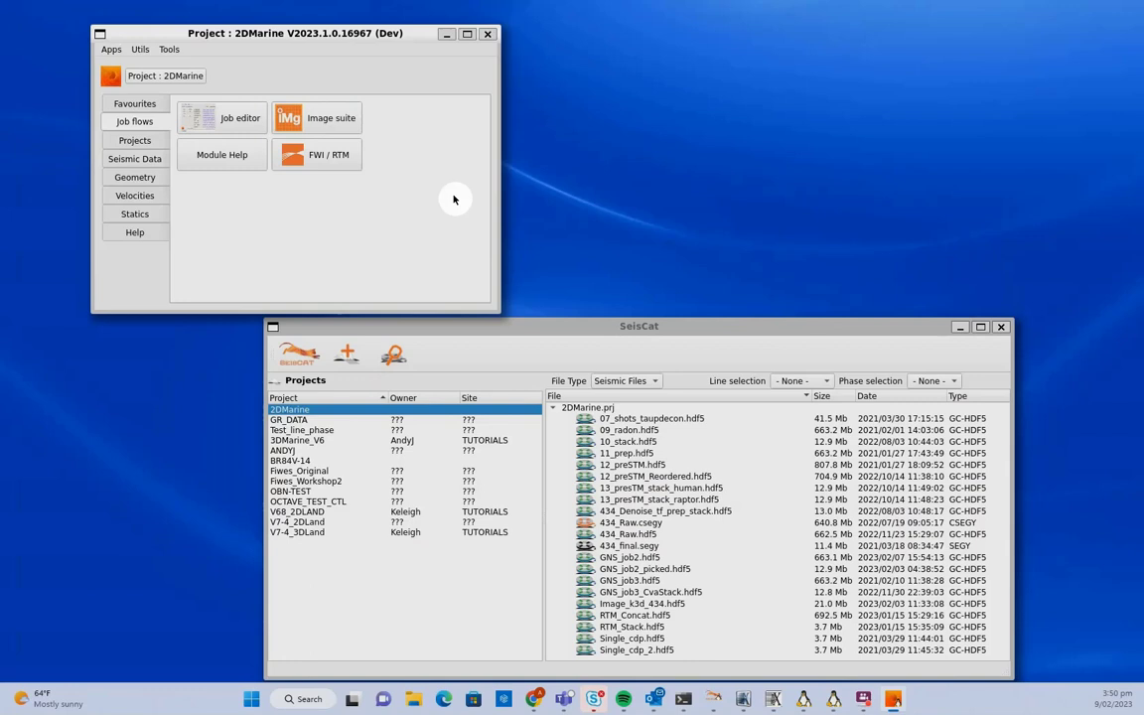
Launch the FWI / RTM application from the project launcher and create a new job configuration.
click(316, 157)
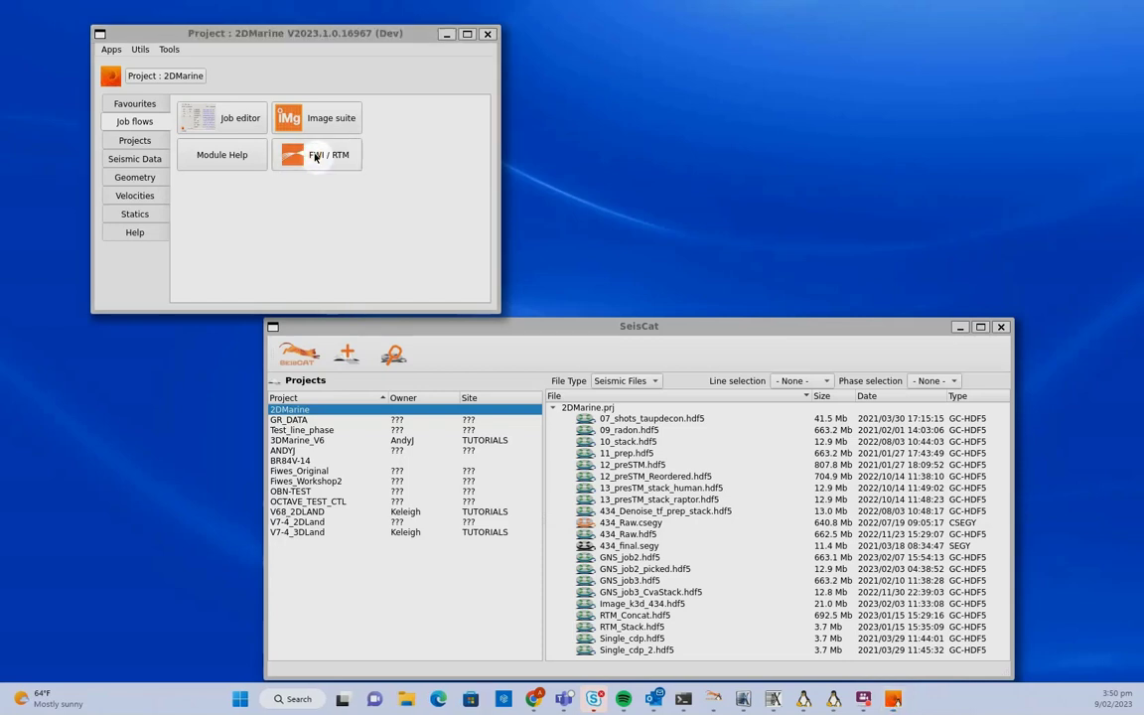
drag(1140, 45, 240, 66)
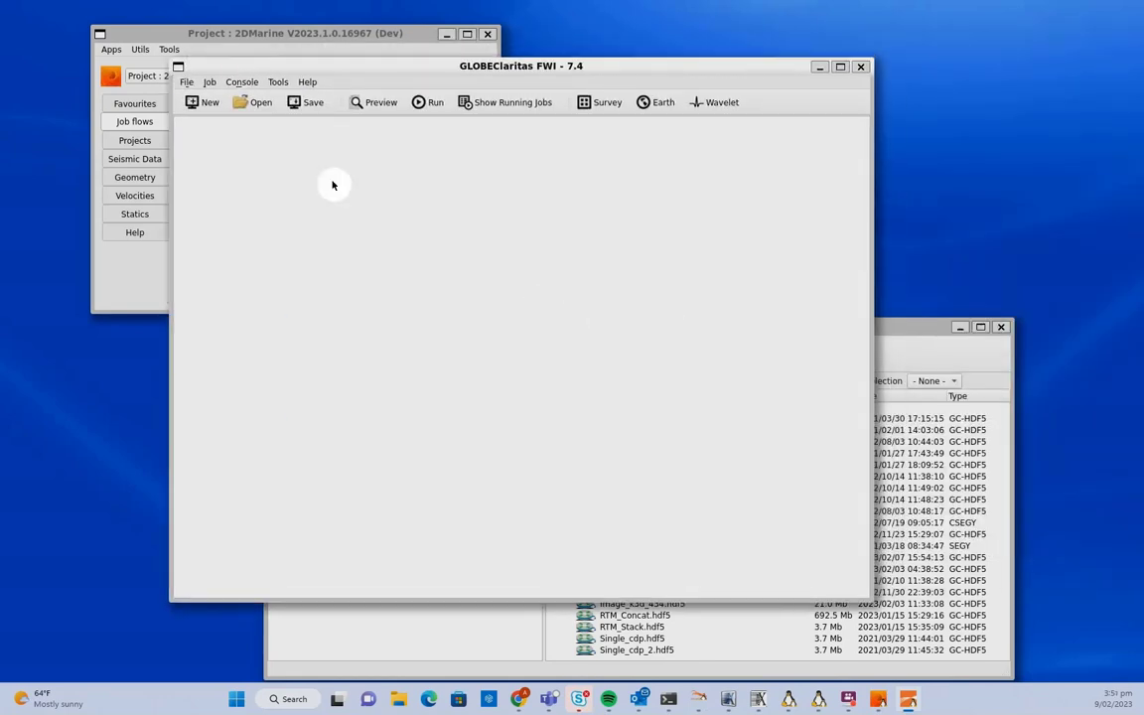
click(206, 104)
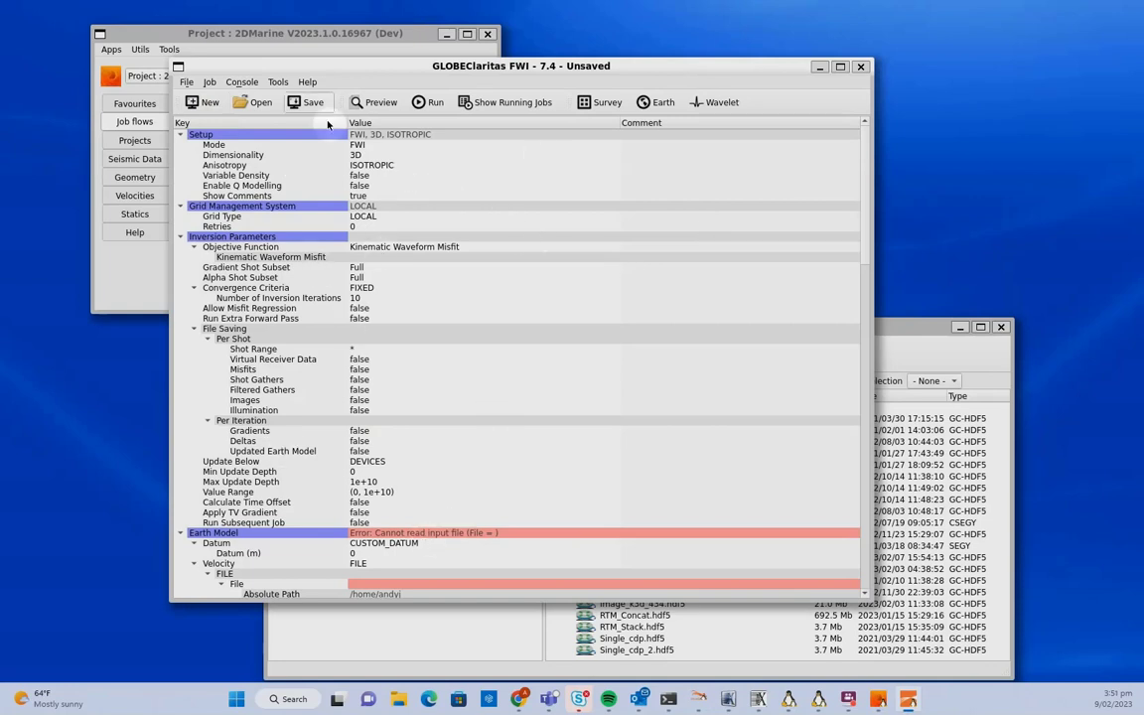
Open the existing job configuration TRV434_RTM_140123.mdc from the project's 2DMarine/COMMON/DATA/Output folder.
click(255, 102)
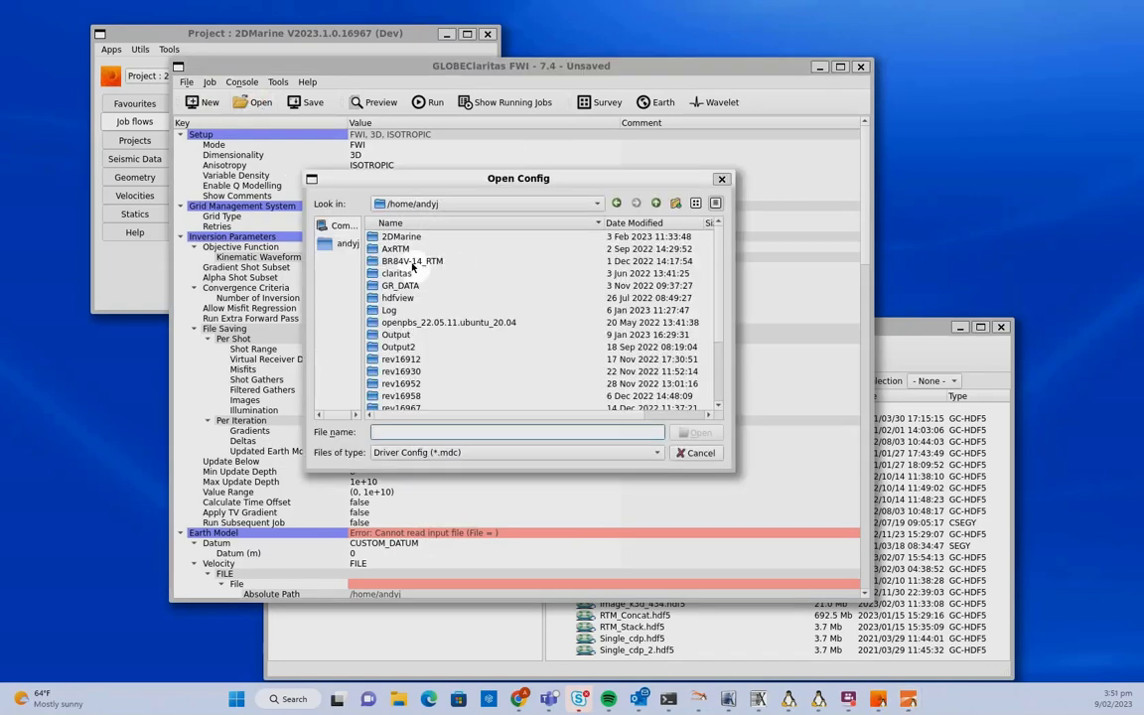
double_click(408, 261)
double_click(392, 238)
double_click(449, 275)
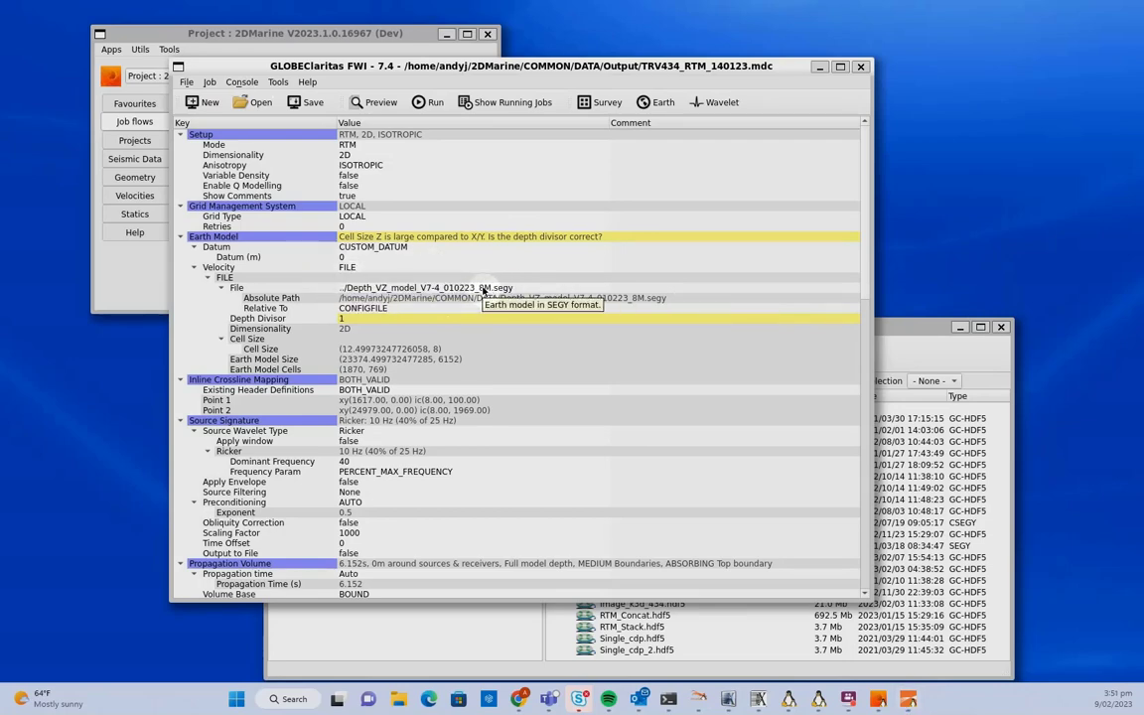
Examine the RTM job's parameters from the setup and earth model through the shot gather and output sections.
scroll(526, 467, down, 15)
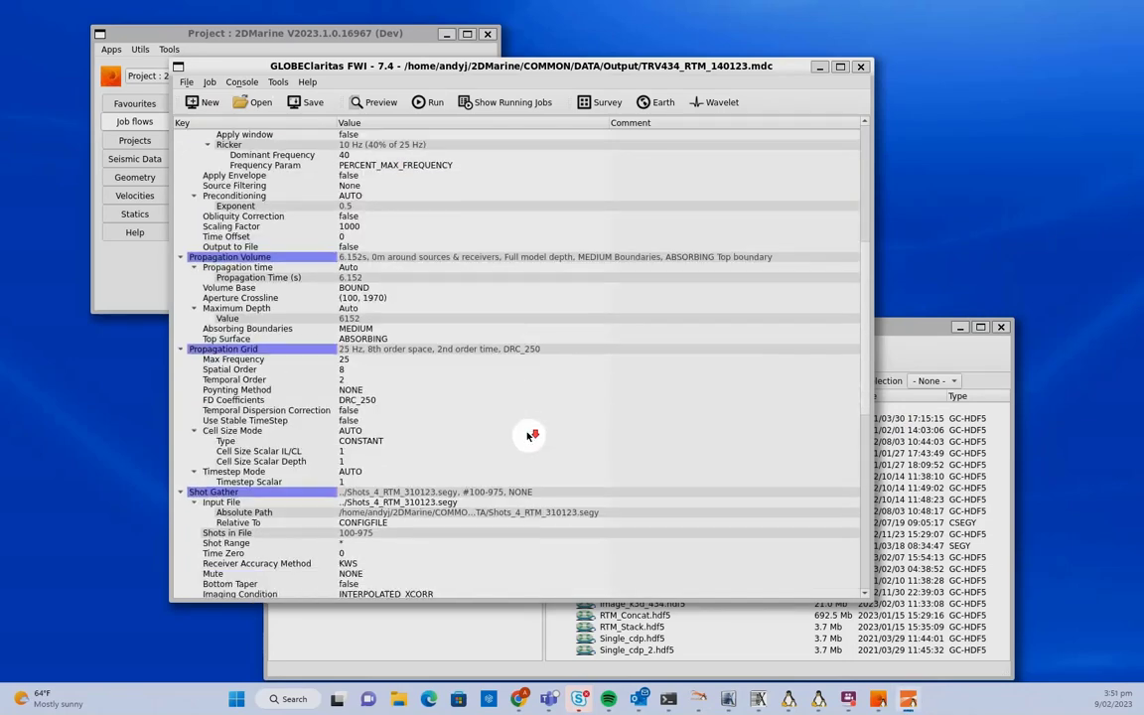
scroll(530, 440, down, 6)
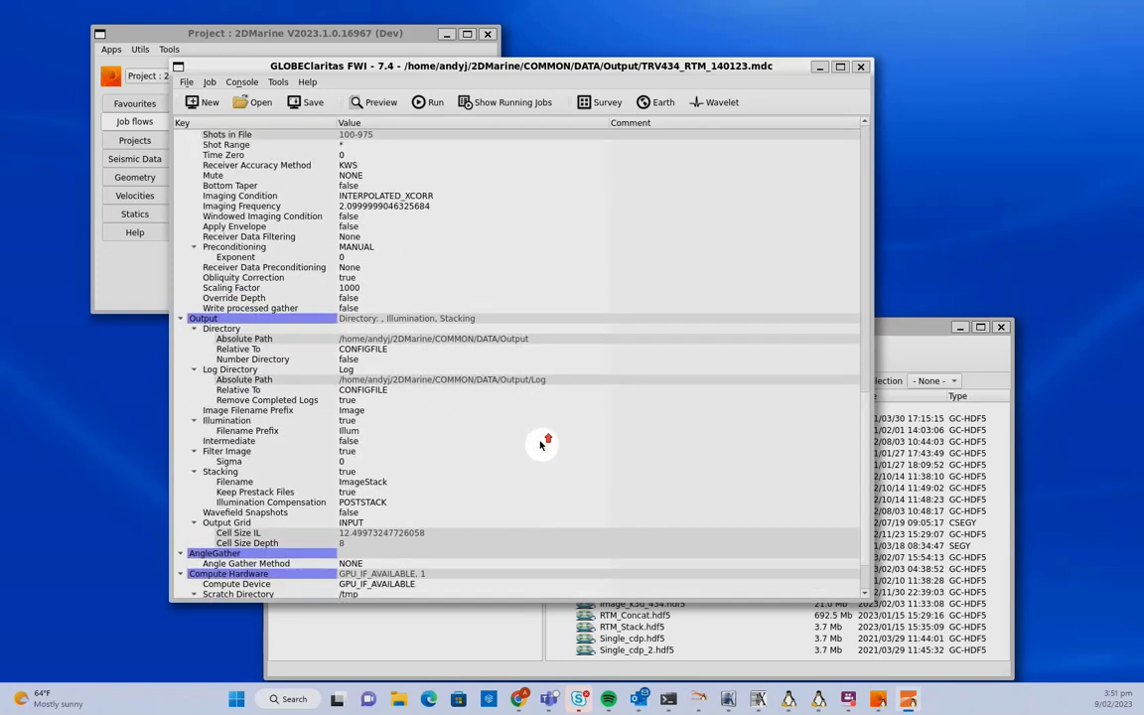
scroll(544, 437, up, 3)
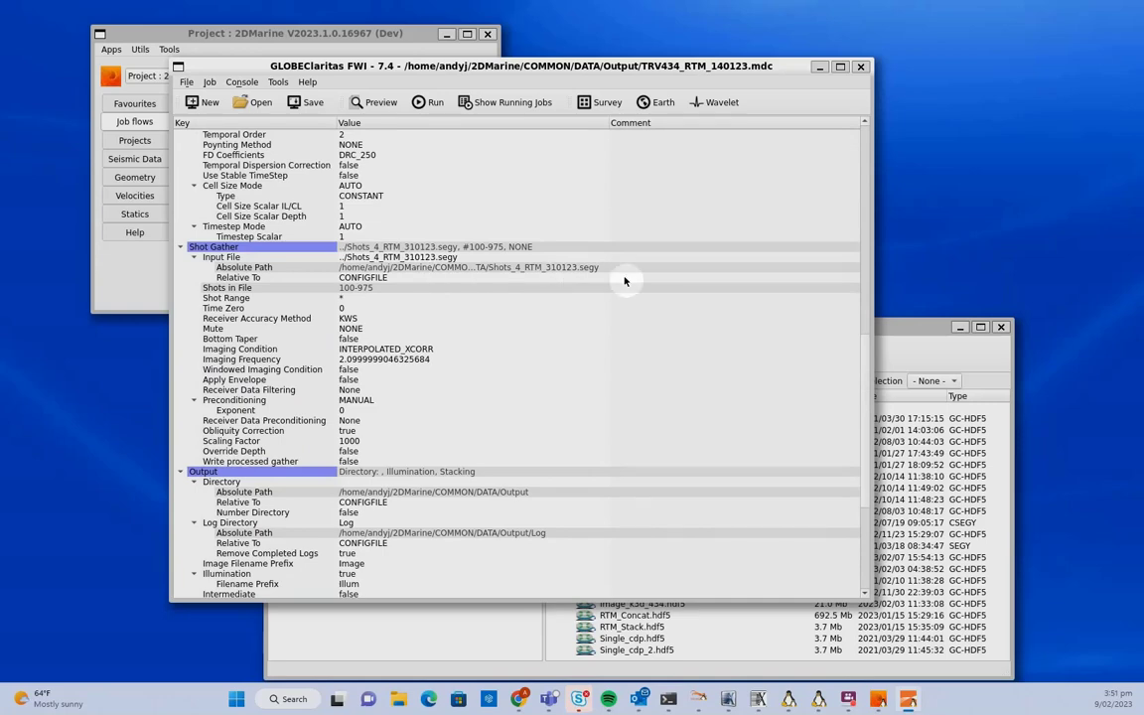
scroll(559, 296, up, 3)
scroll(558, 295, up, 15)
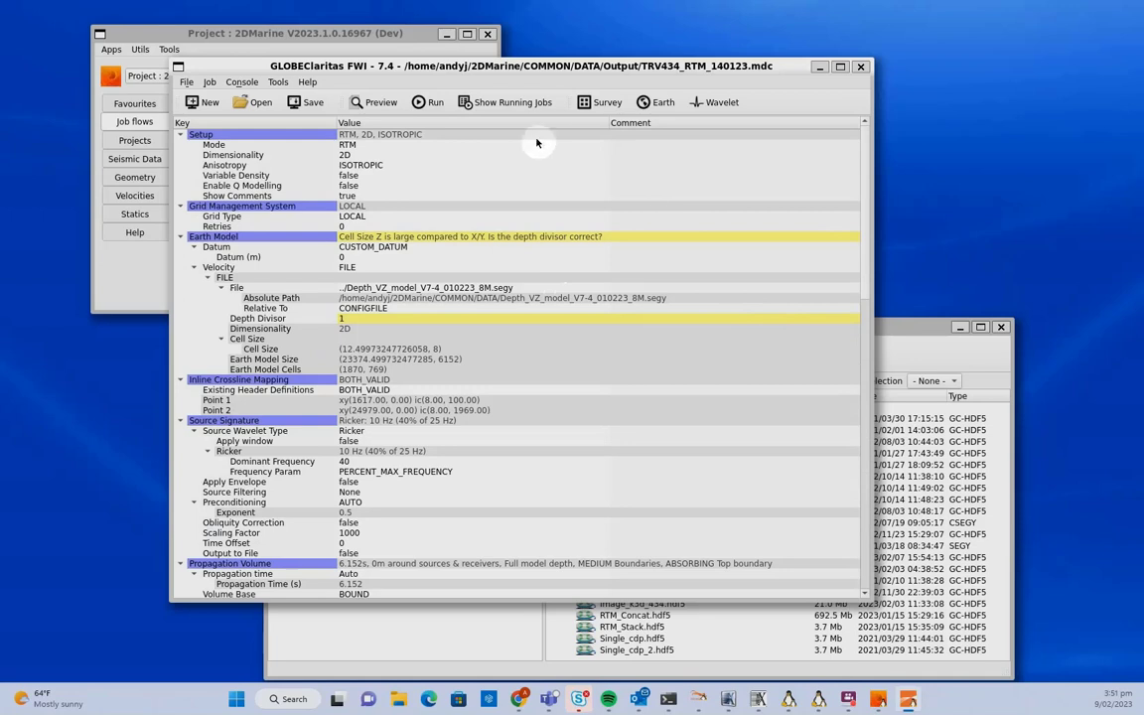
Display the job's survey geometry and earth model, switching the earth display to Shot Gather and back to VELOCITY.
click(583, 106)
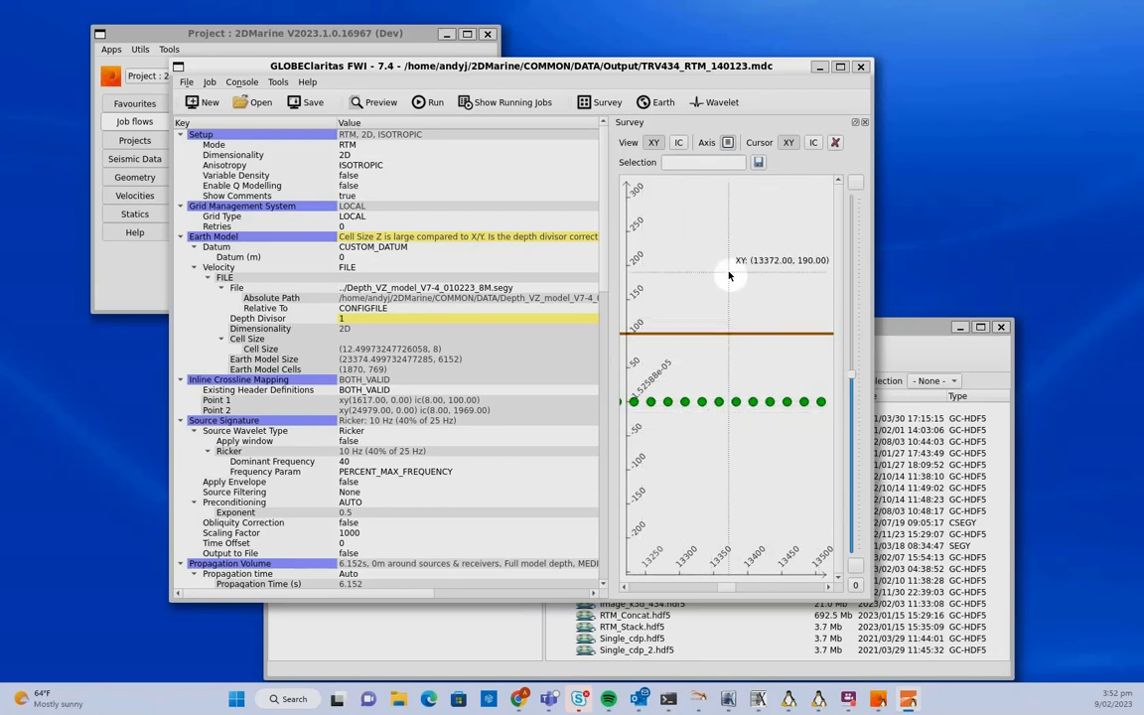
click(657, 103)
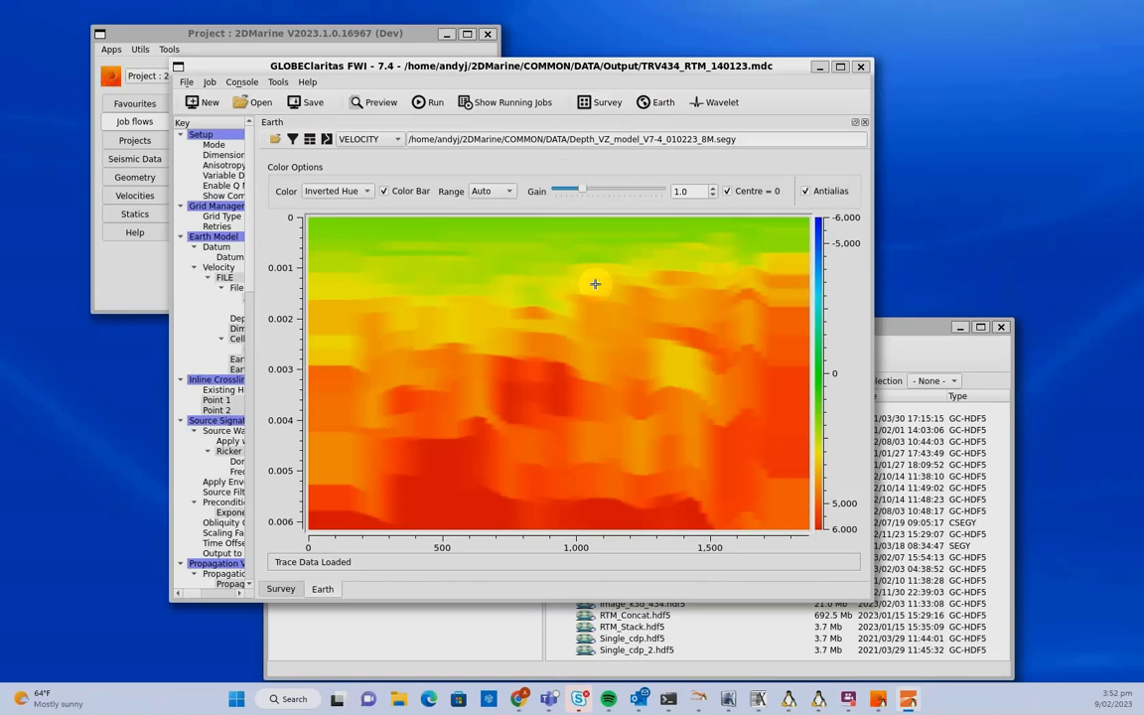
click(367, 139)
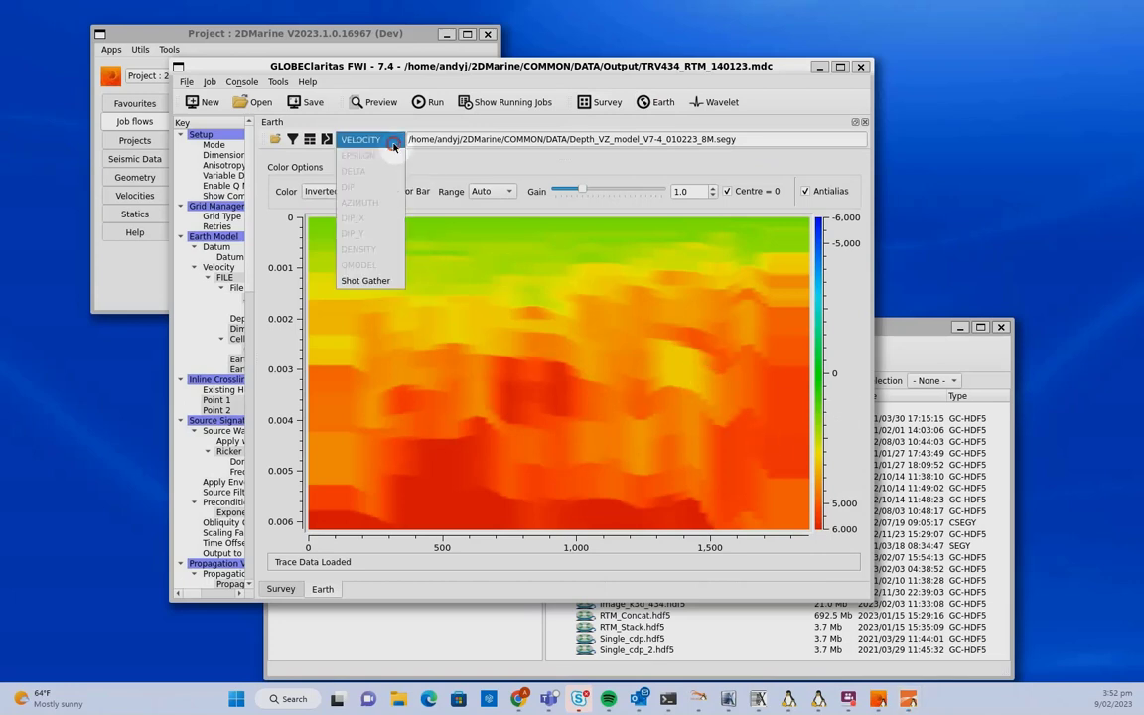
click(363, 276)
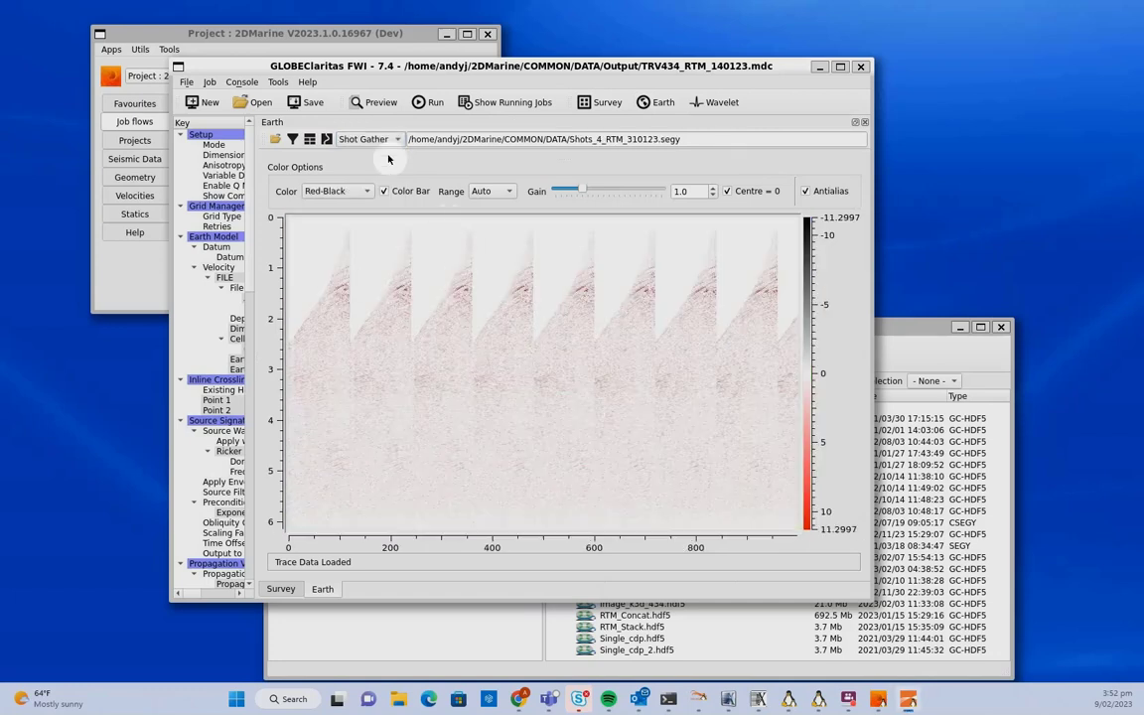
click(353, 140)
click(367, 14)
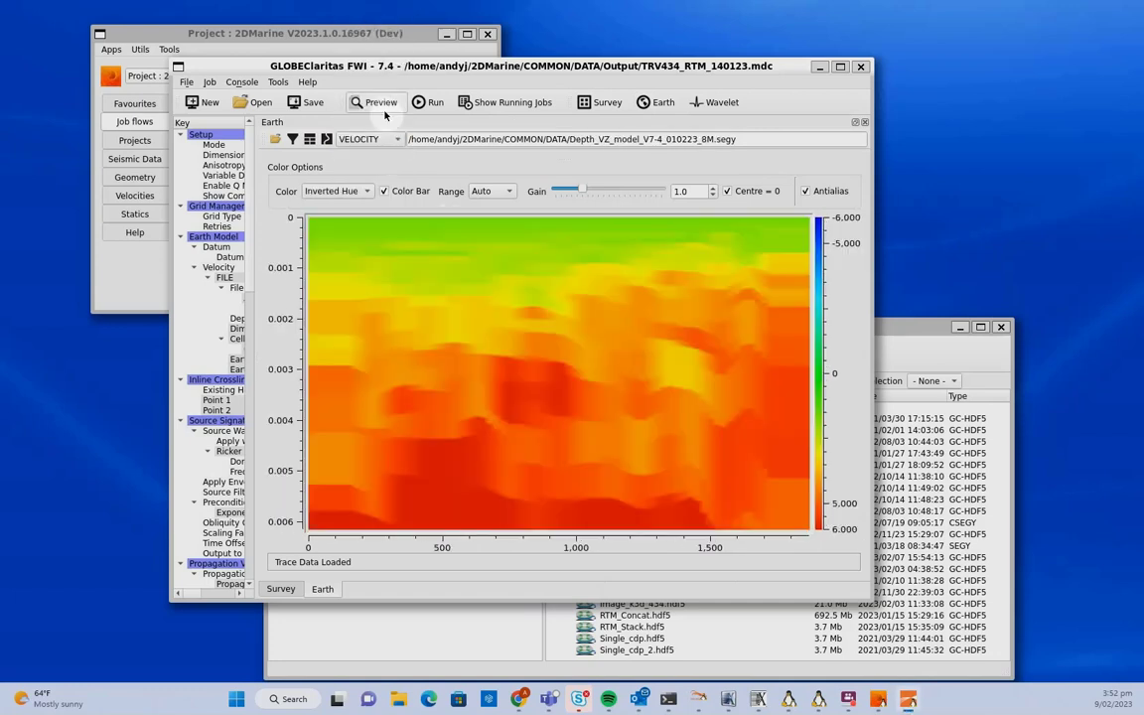
Show the trace graph and header table for the velocity model, and examine the header values of trace 1.
click(327, 142)
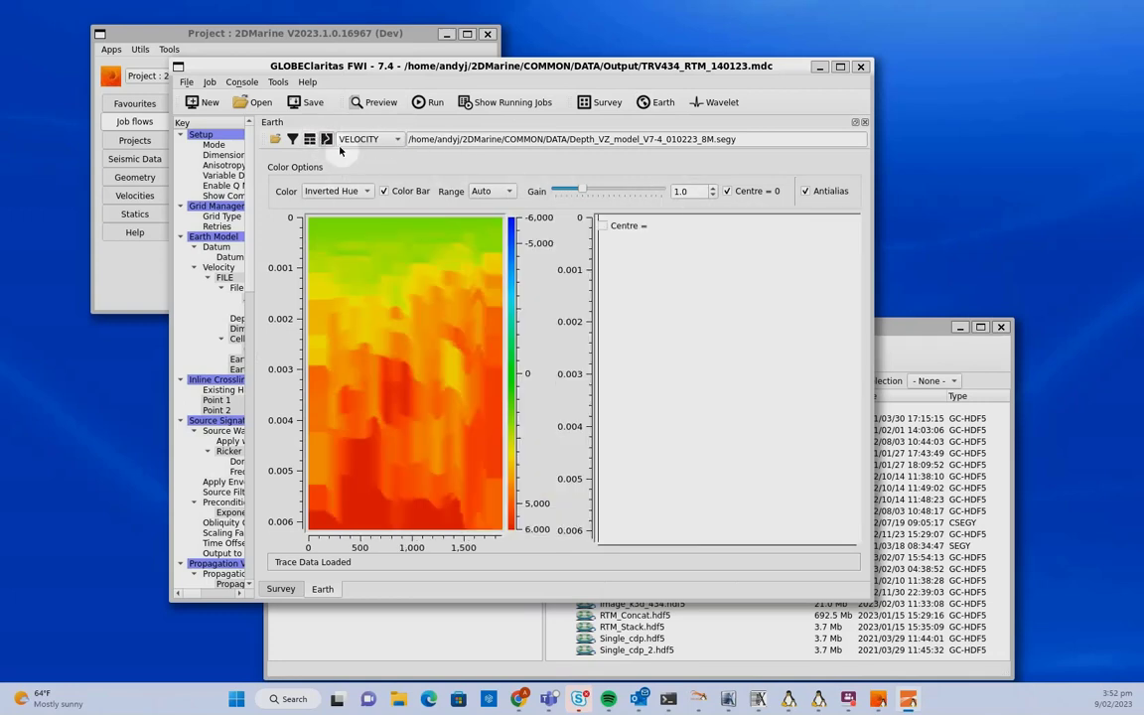
click(310, 140)
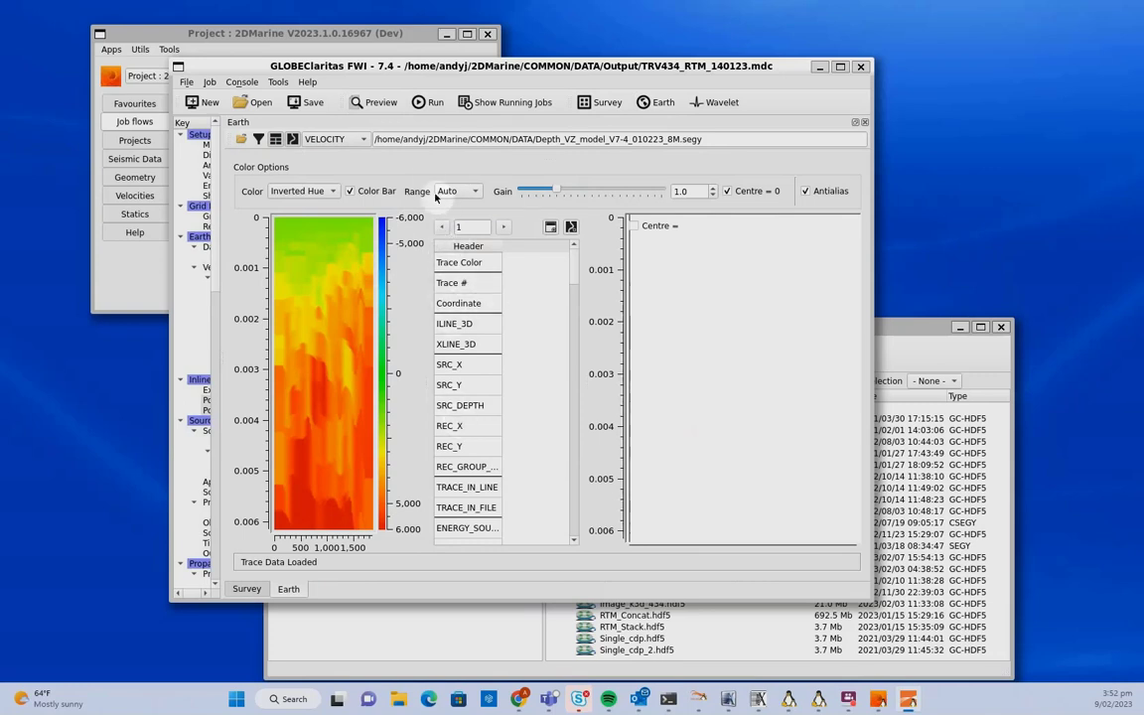
click(504, 227)
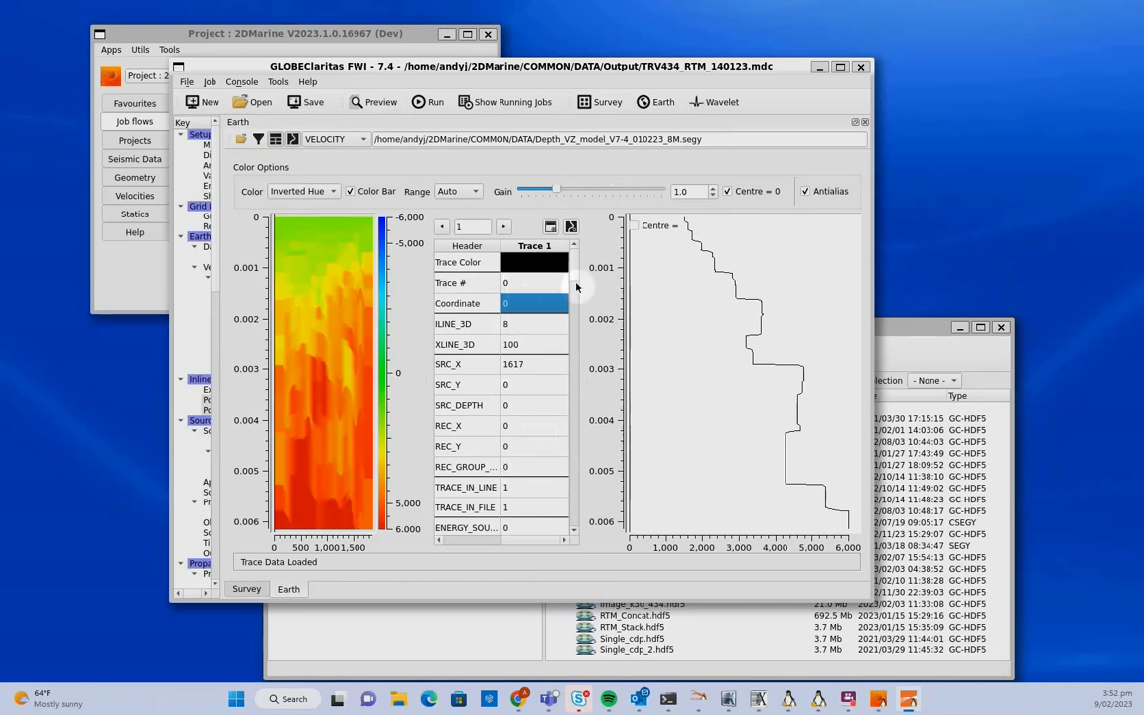
scroll(577, 286, down, 5)
scroll(585, 355, down, 6)
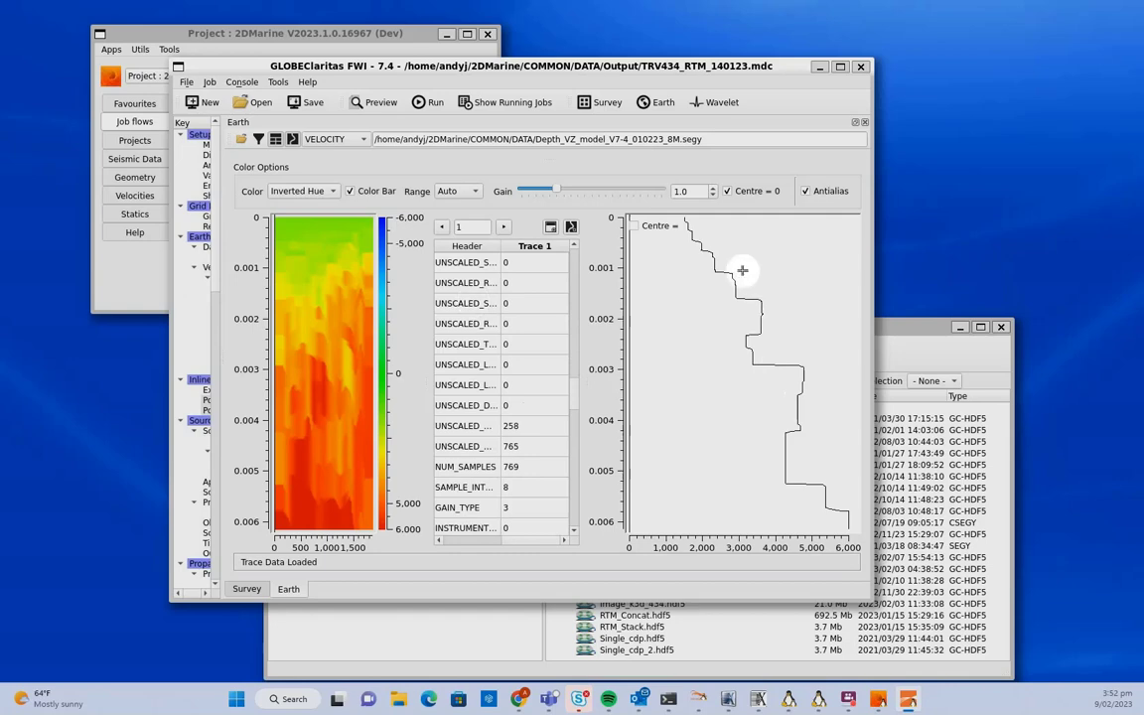
Close the Earth and Survey displays and examine the RTM job's parameters from the setup section through the compute hardware section.
click(865, 123)
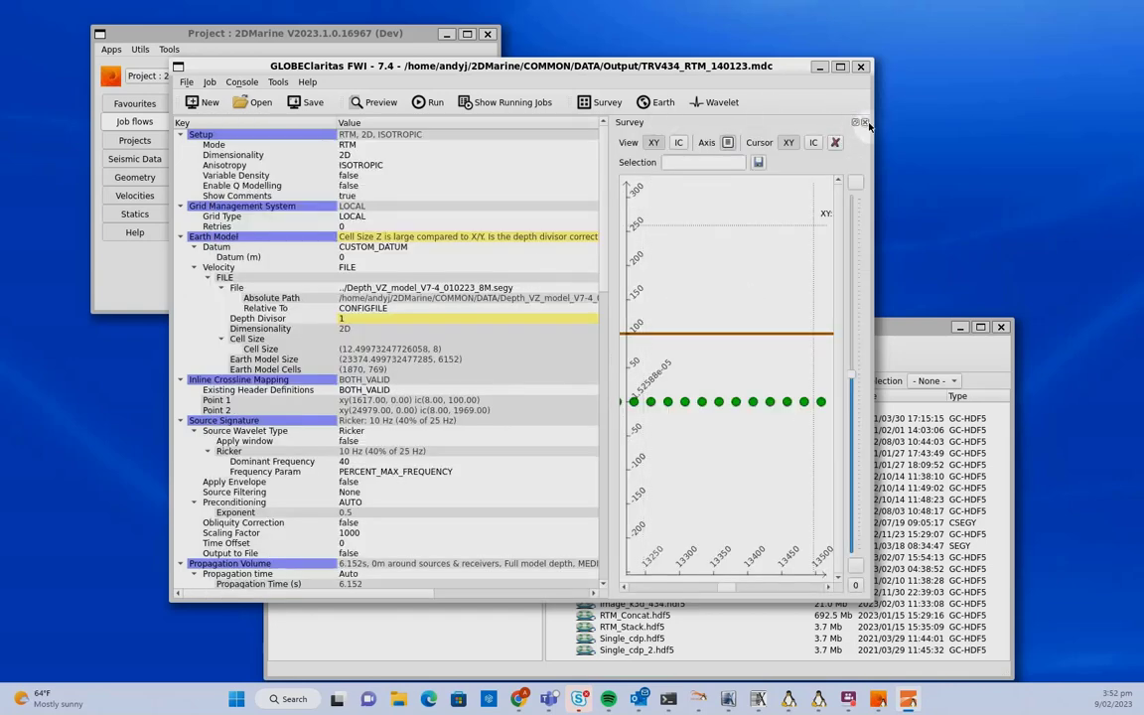
click(865, 122)
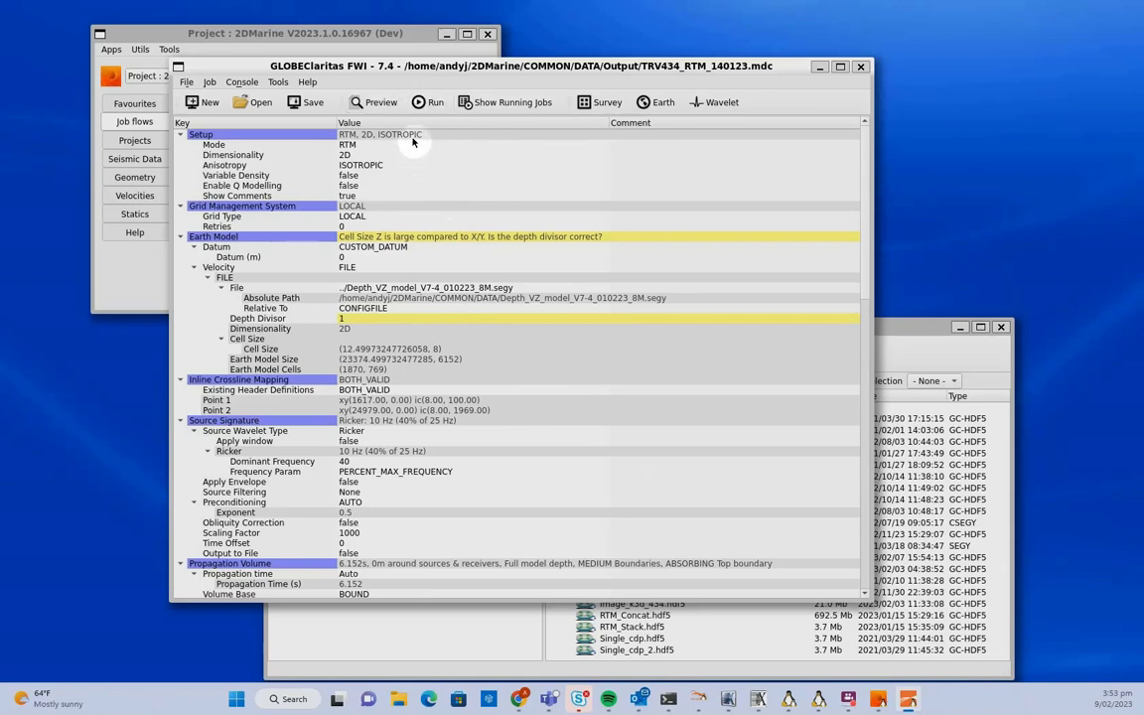
scroll(439, 401, down, 15)
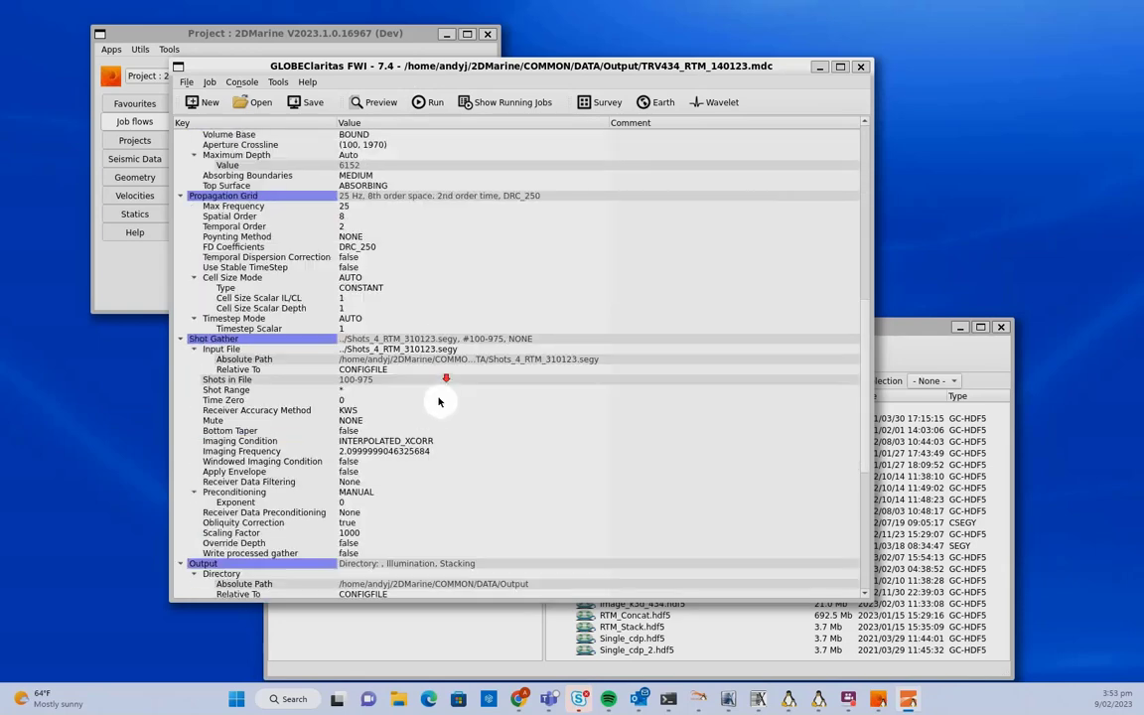
scroll(439, 401, down, 10)
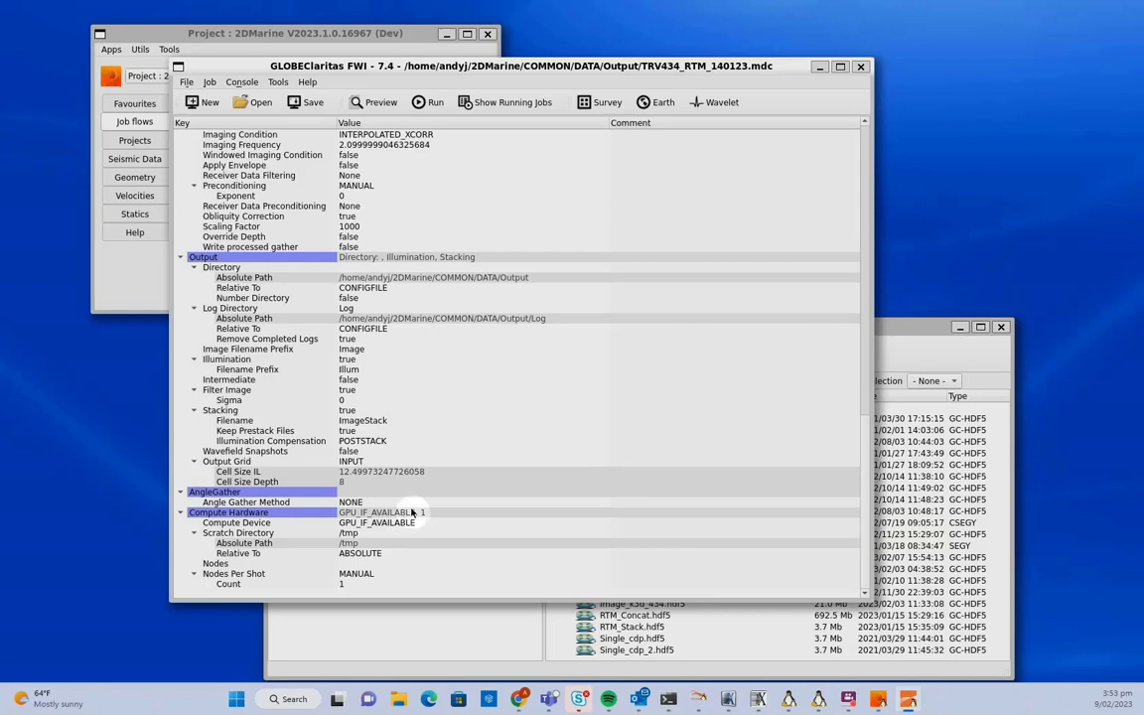
scroll(437, 505, up, 15)
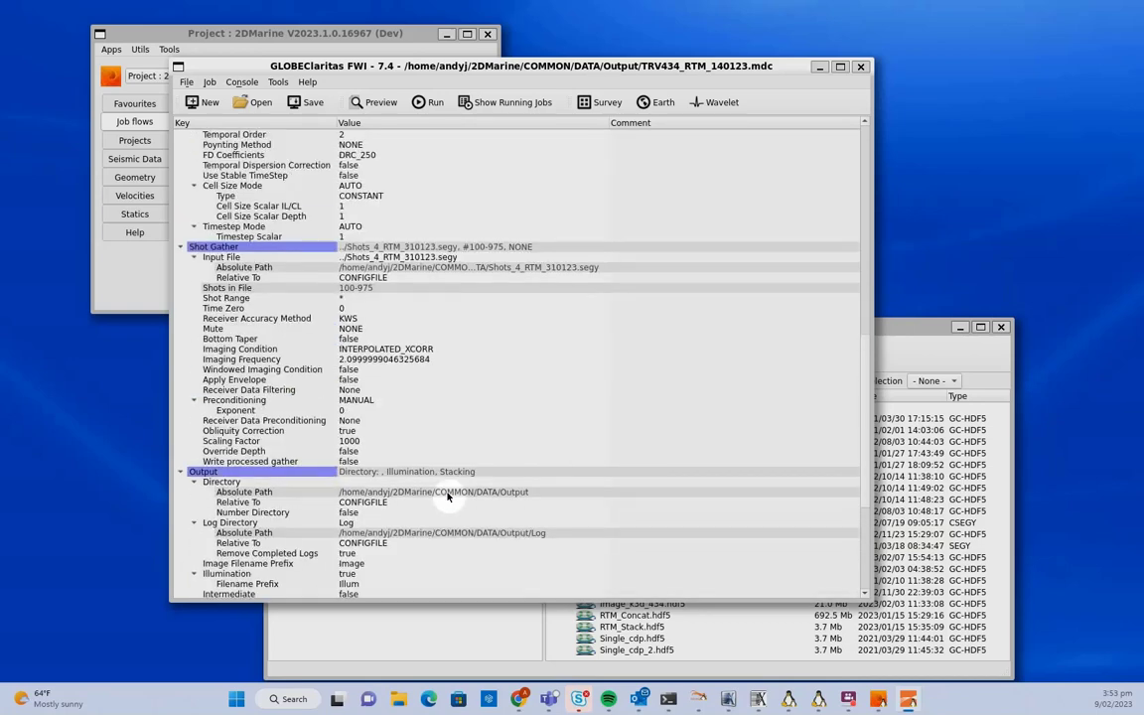
scroll(448, 498, up, 8)
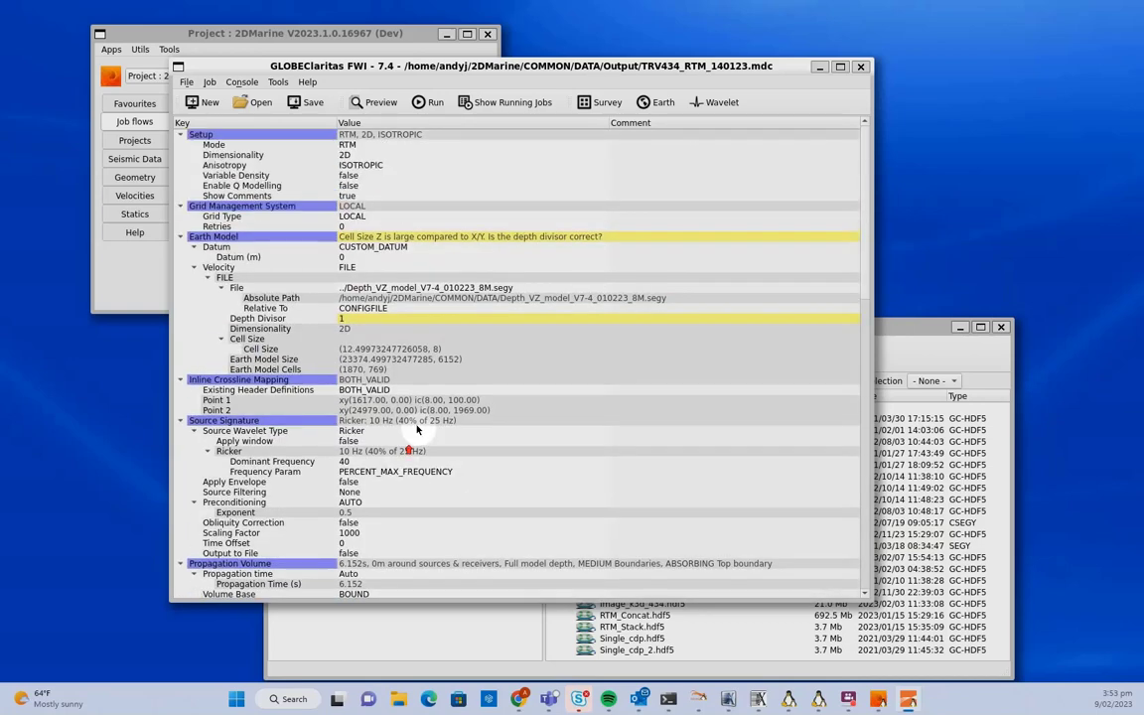
scroll(506, 427, down, 3)
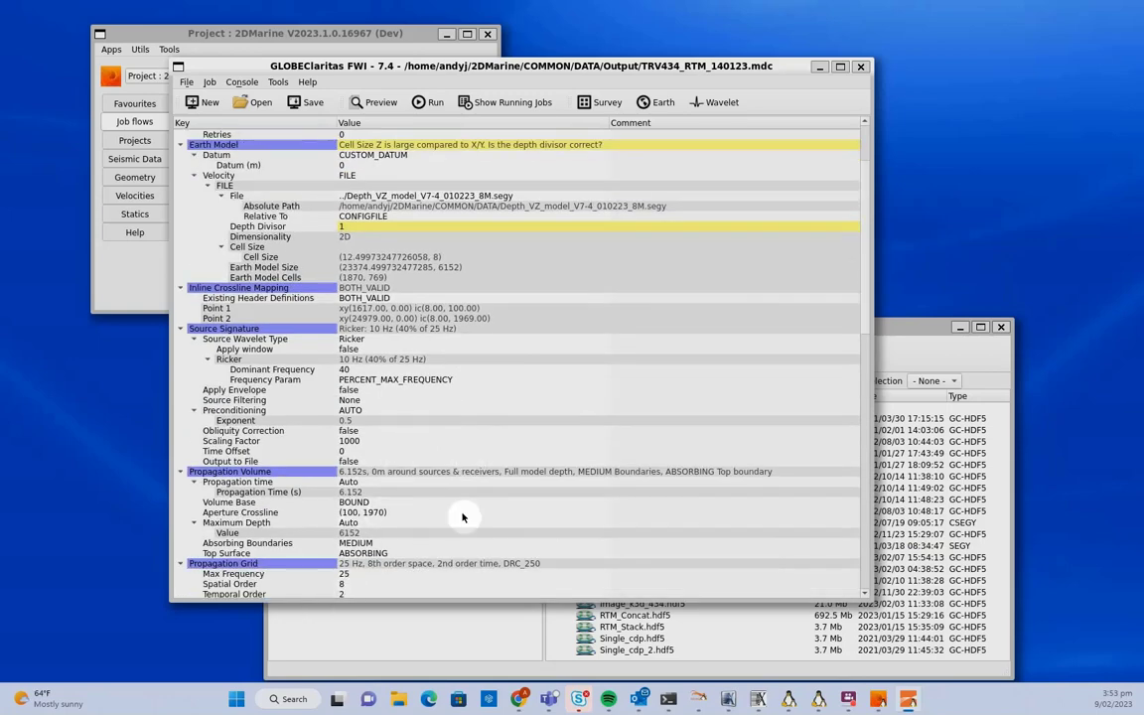
scroll(380, 530, down, 4)
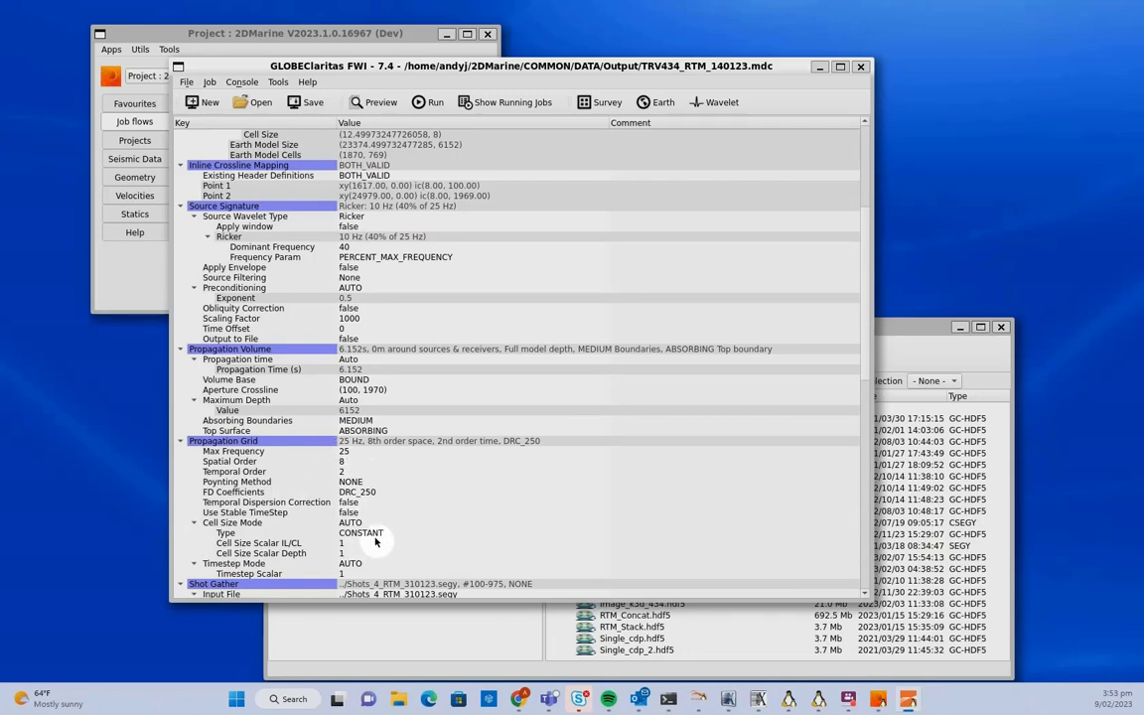
scroll(459, 545, down, 3)
scroll(452, 551, up, 7)
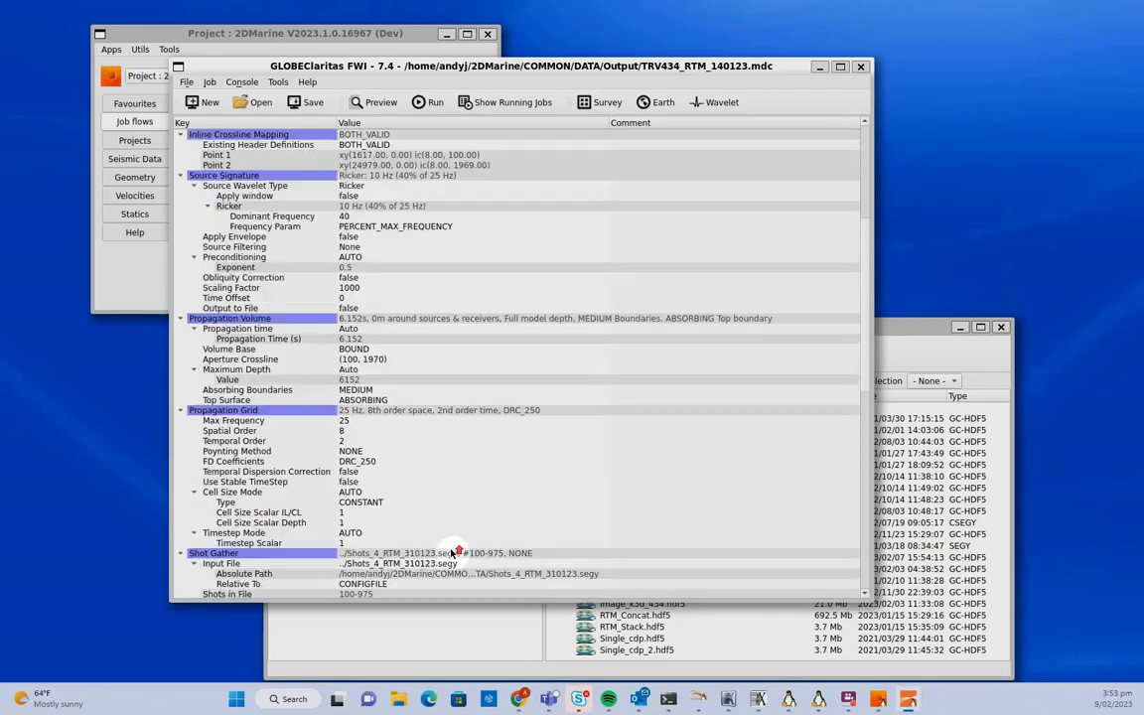
scroll(452, 551, up, 3)
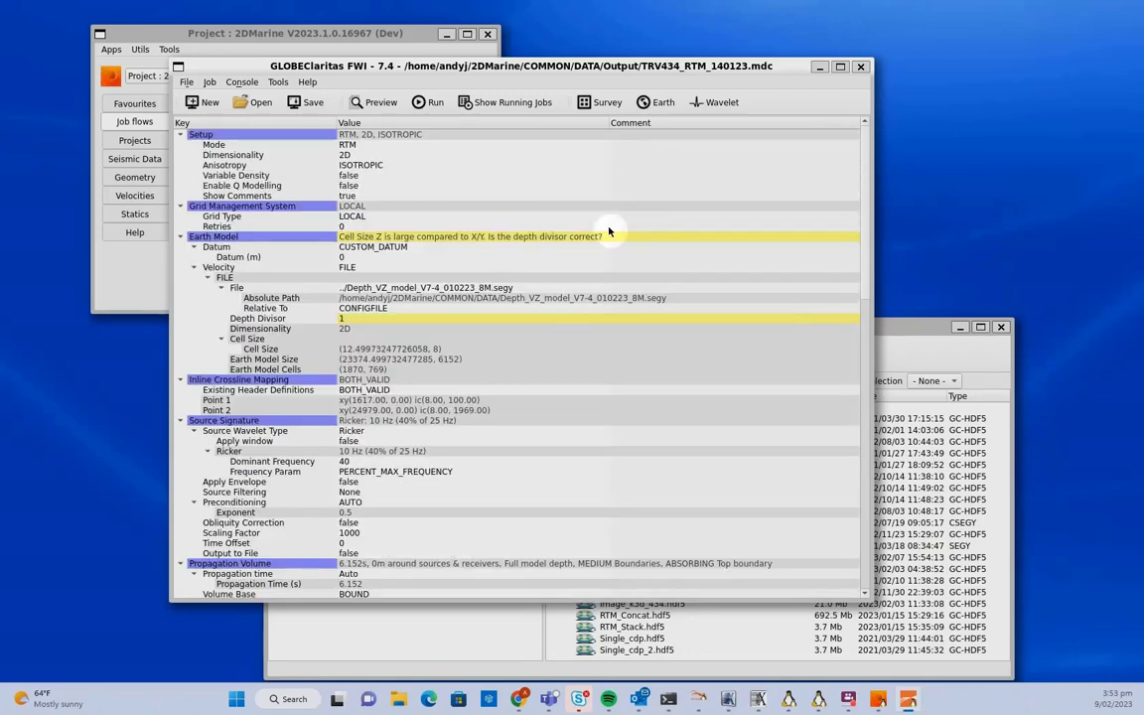
Close the RTM job configuration window and launch View Seismic from the 2DMarine project's seismic data tools.
click(860, 67)
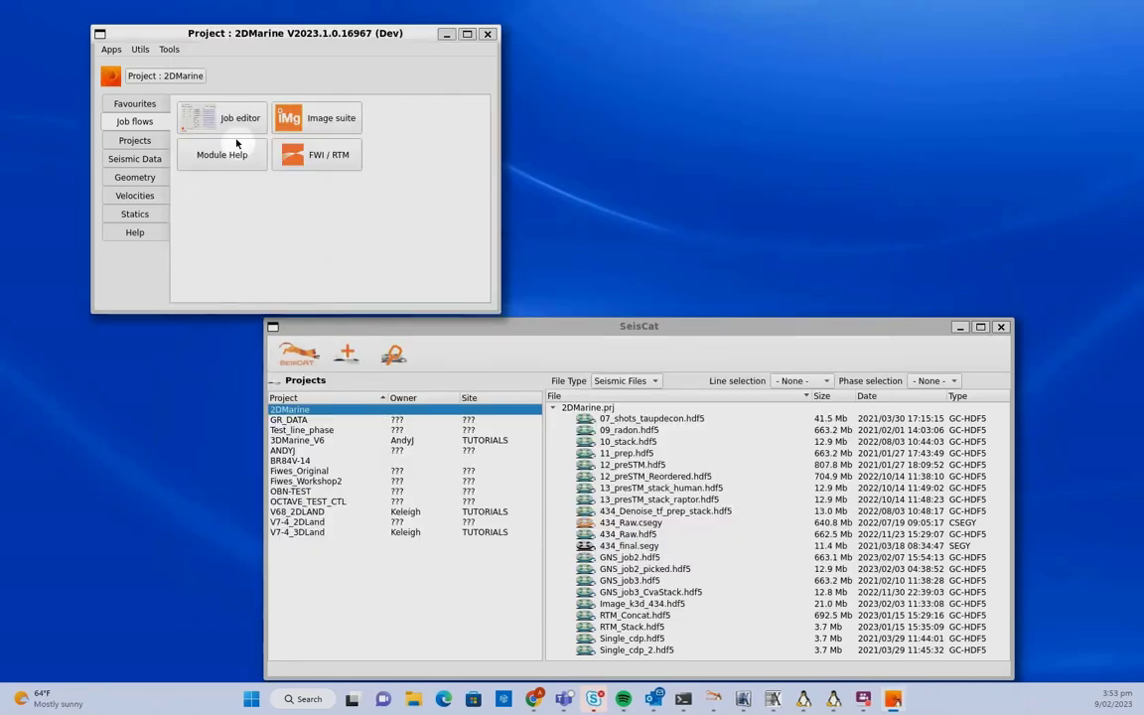
click(142, 159)
click(412, 118)
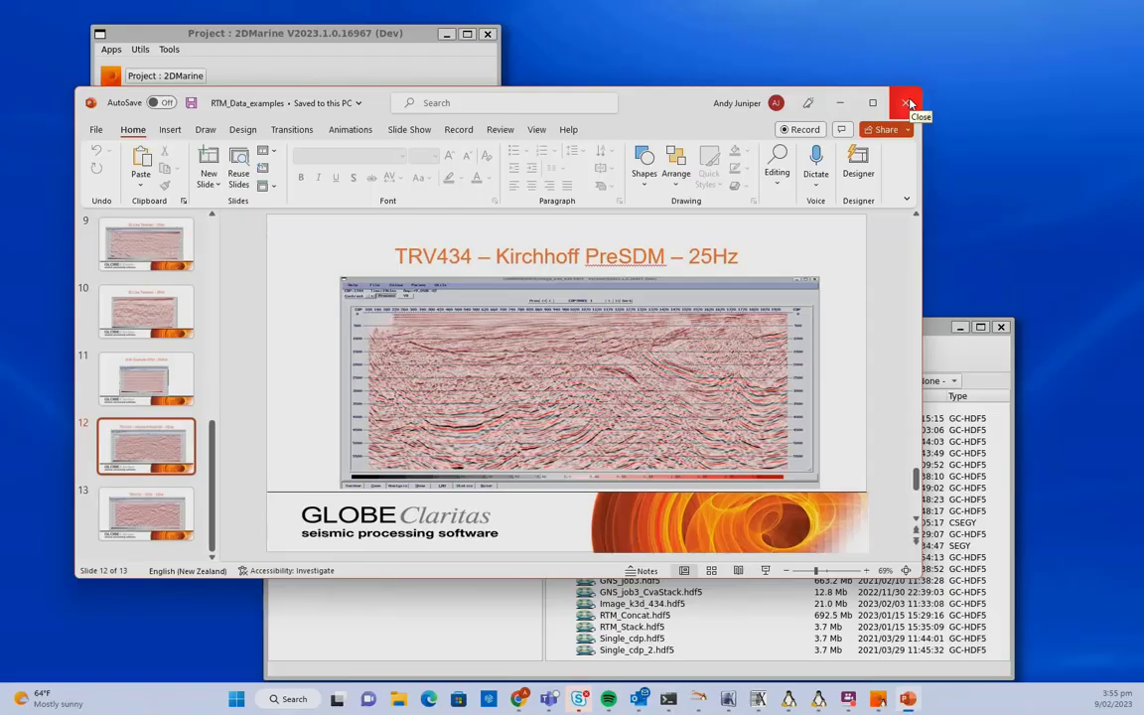
Close the RTM_Data_examples presentation and bring the Fiwes_Workshop2 project launcher in front of the shot wavelet figure.
click(910, 103)
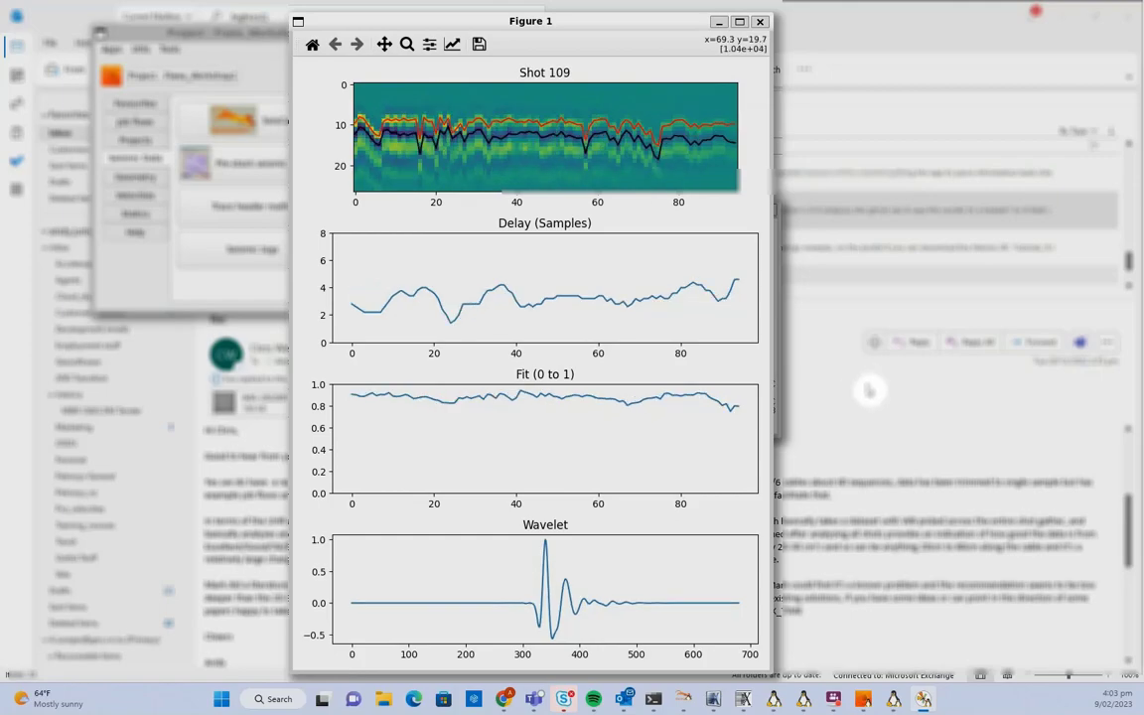
click(253, 293)
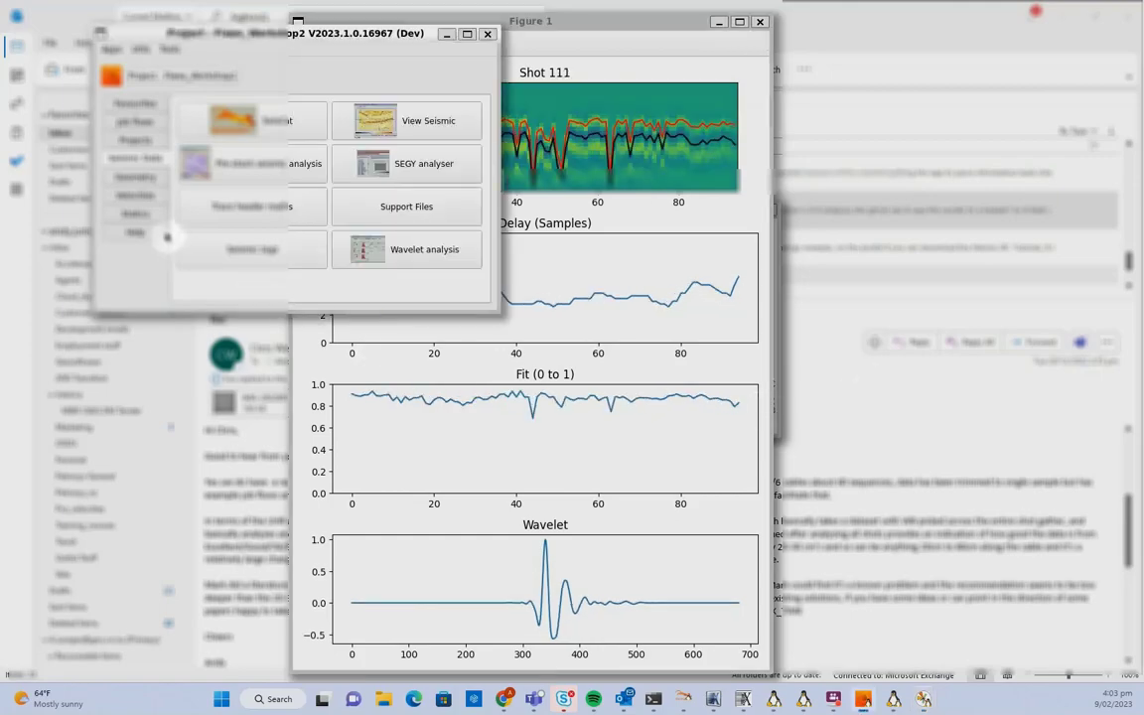